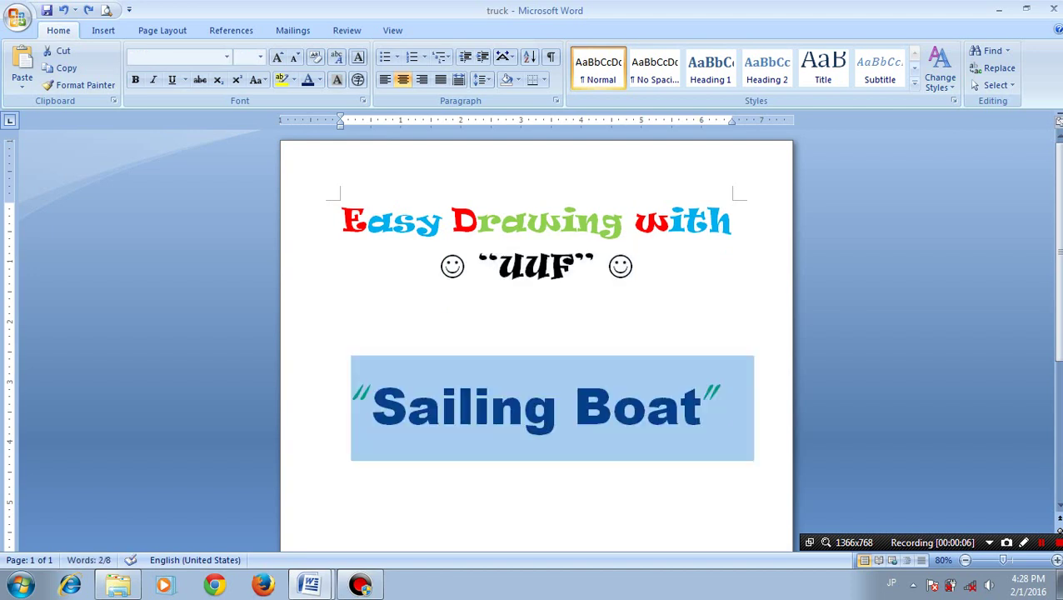
Delete the 'Easy Drawing with UUF' and 'Sailing Boat' title text from the page
left_click(535, 321)
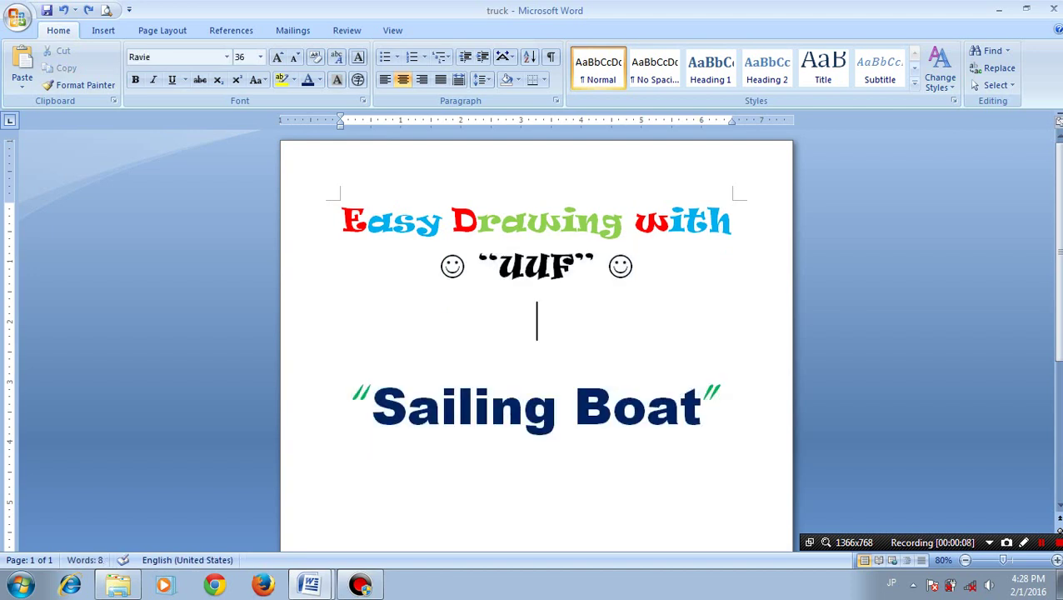
key("ctrl+a")
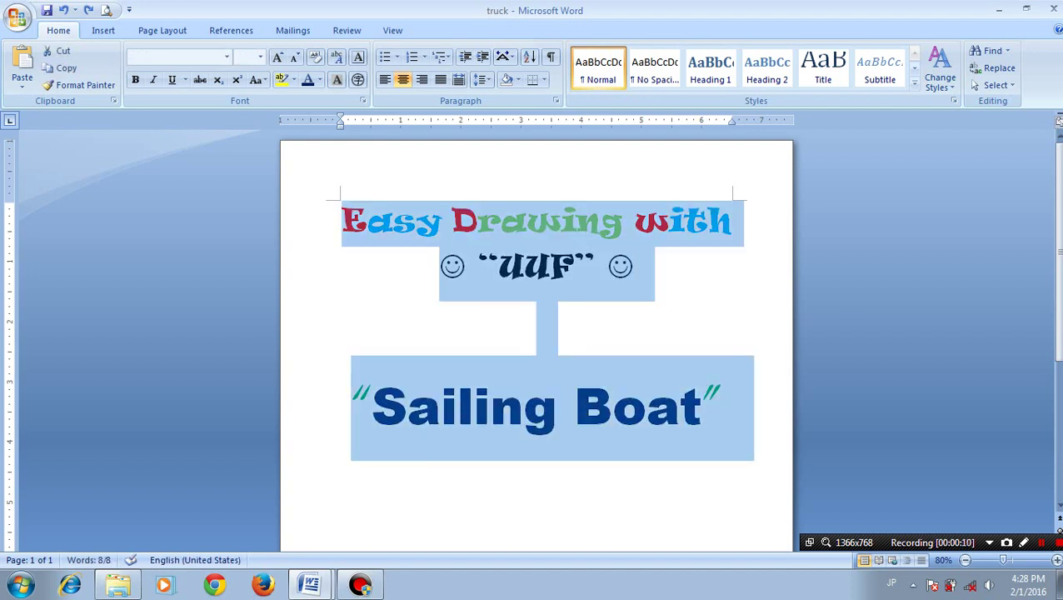
key("Delete")
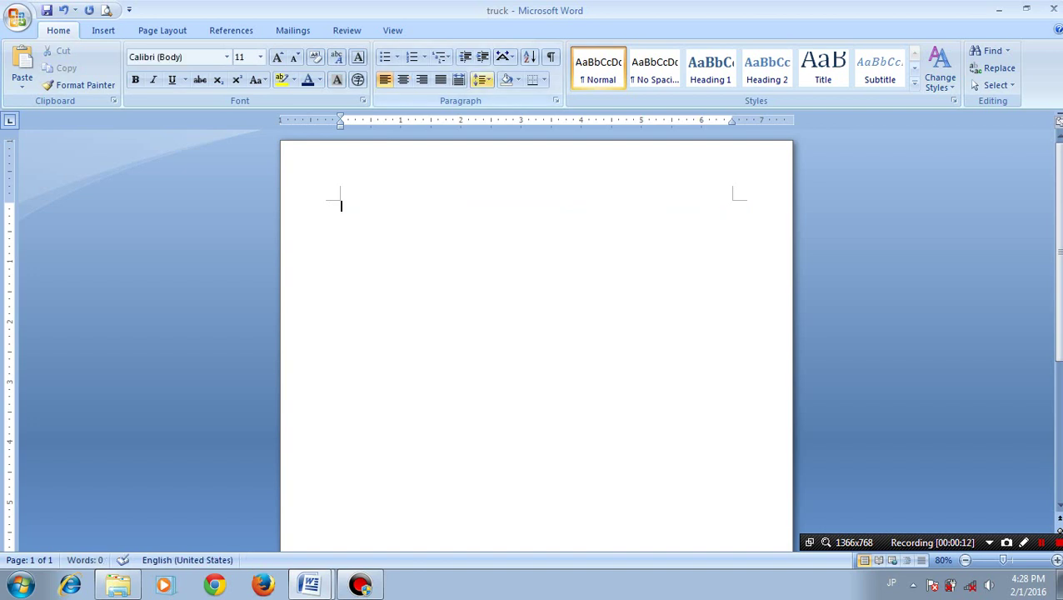
Draw a wide trapezoid hull low on the page
left_click(103, 30)
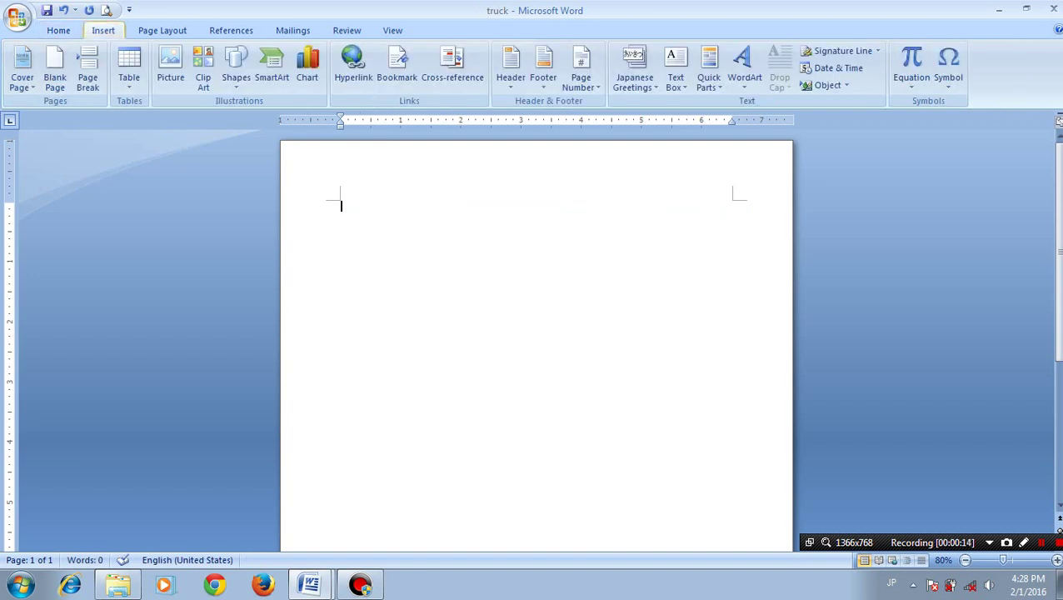
left_click(236, 67)
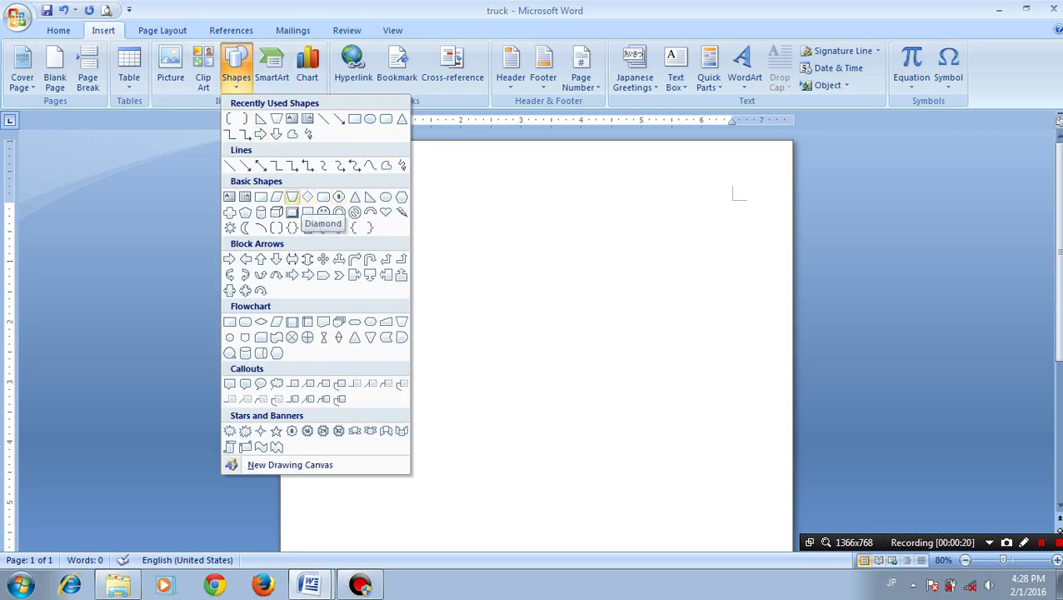
left_click(292, 197)
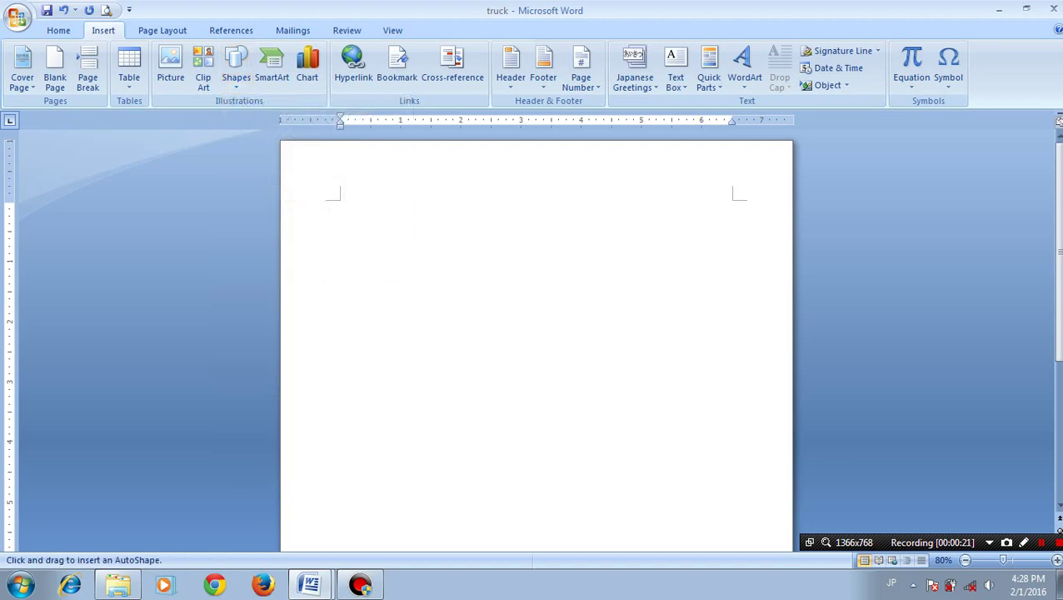
left_click_drag(381, 427, 657, 461)
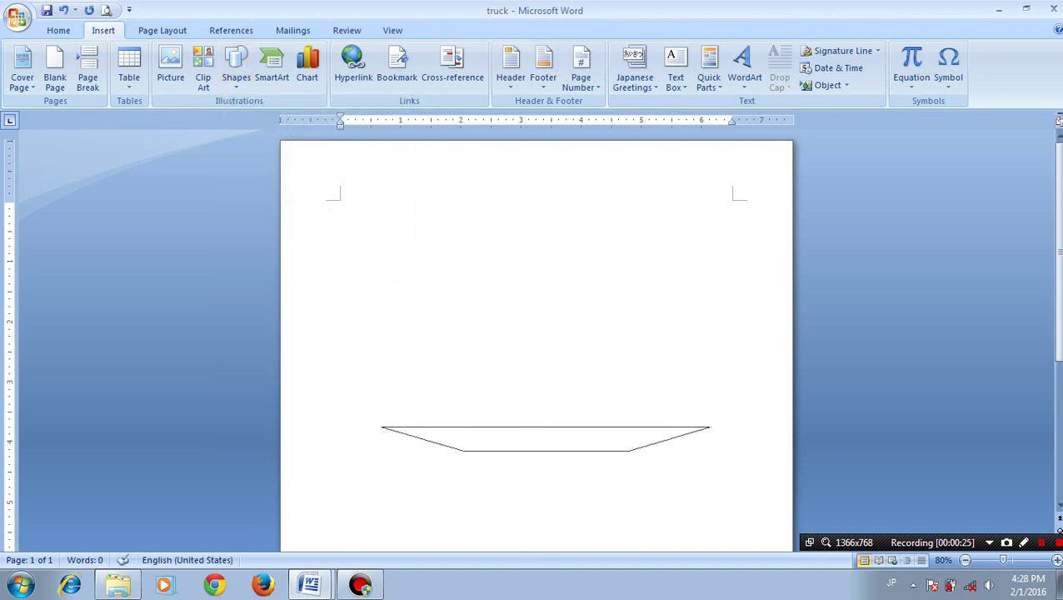
left_click_drag(657, 462, 737, 449)
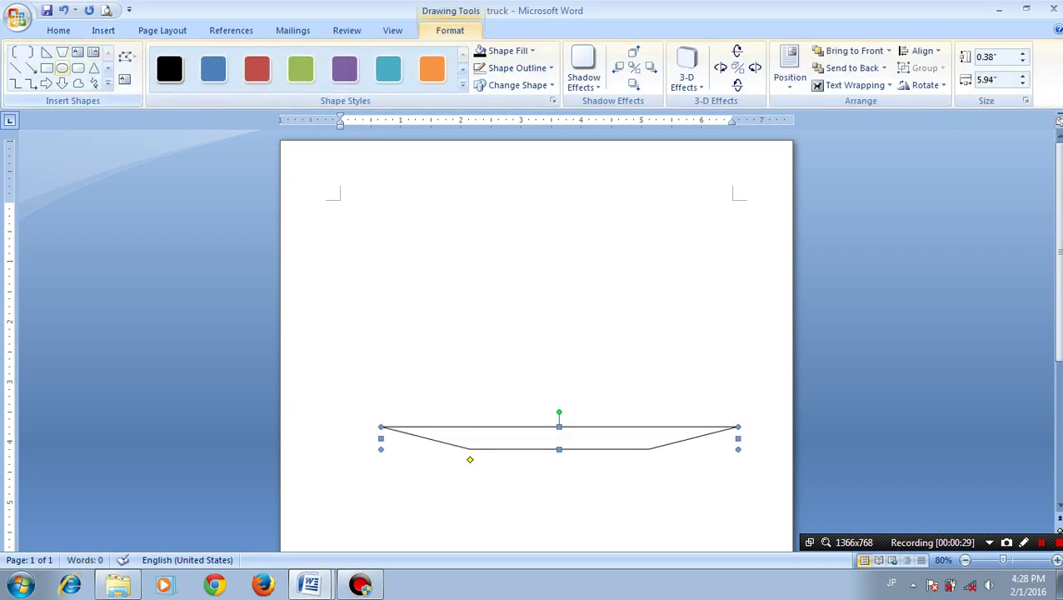
Add a flat rectangular cabin on the hull and raise the hull's top edge to meet it
left_click(46, 68)
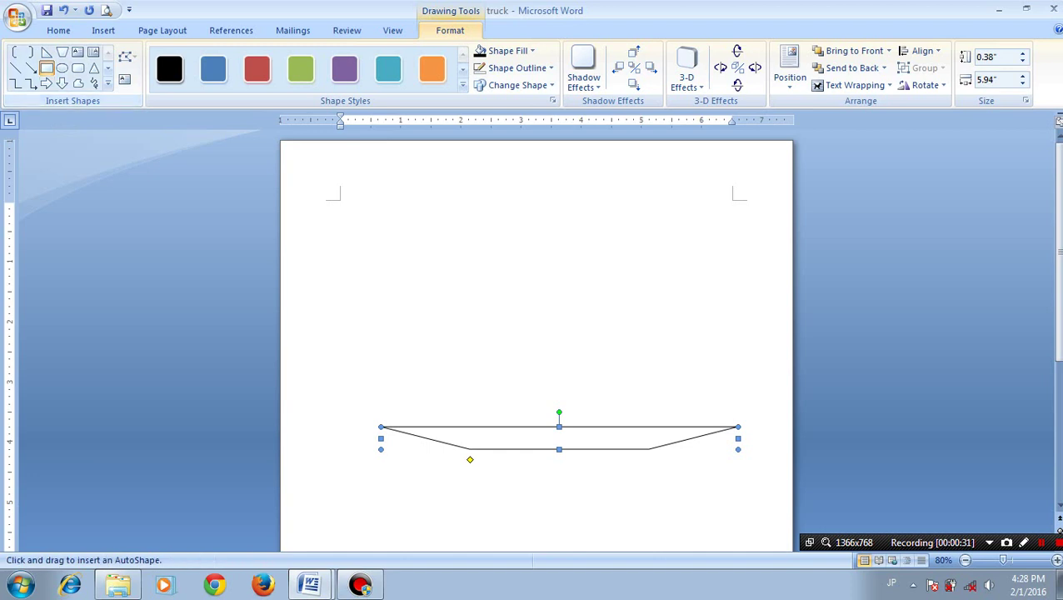
left_click_drag(466, 399, 668, 427)
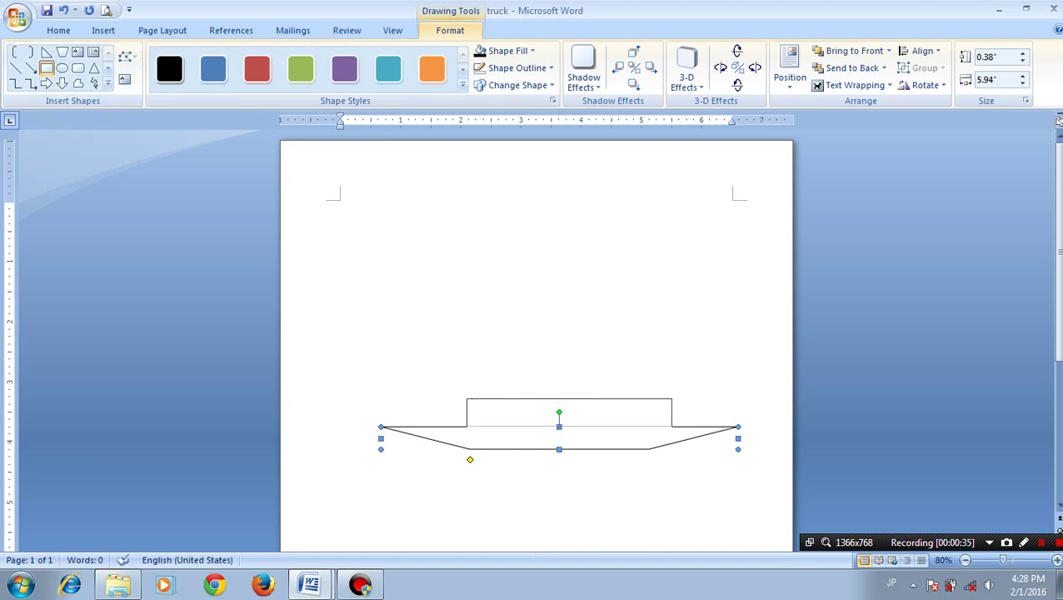
mouse_move(668, 426)
left_mouse_down()
mouse_move(663, 414)
mouse_move(667, 422)
left_mouse_up()
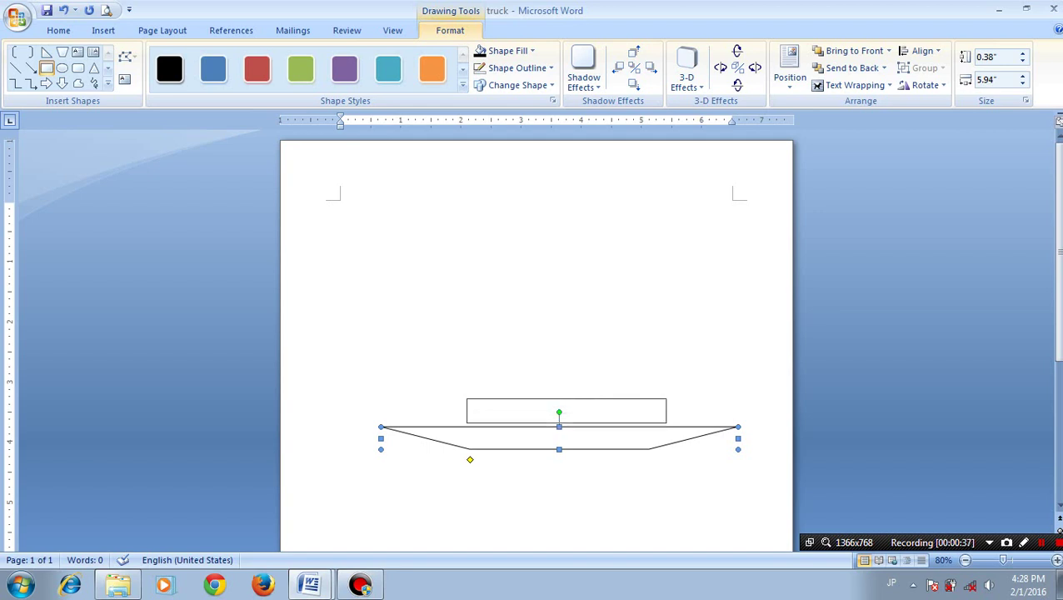
key("Tab")
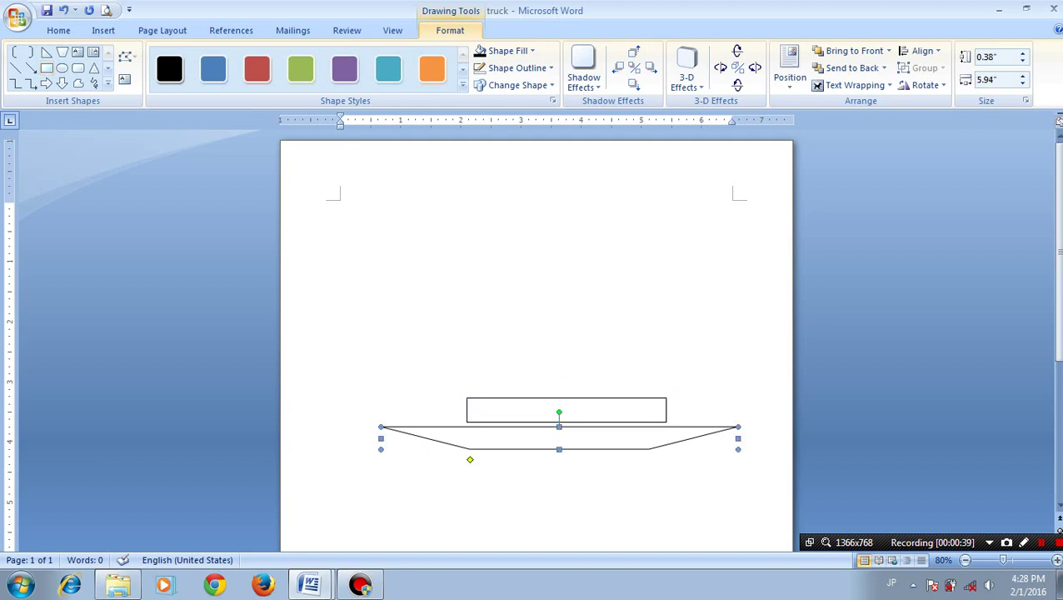
left_click_drag(559, 427, 560, 422)
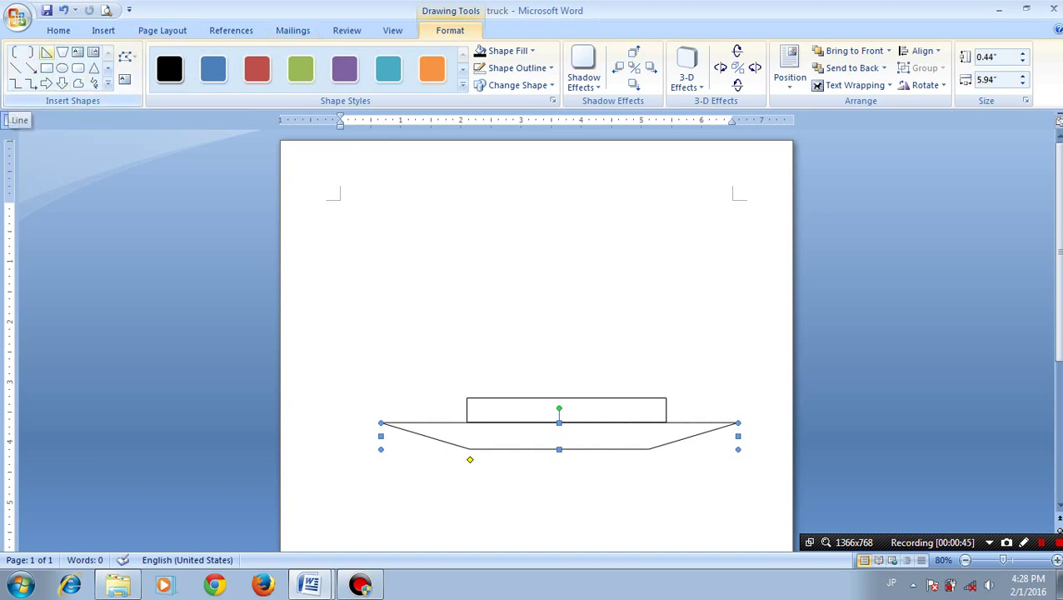
Draw a perfectly vertical mast line rising from the cabin
left_click(15, 67)
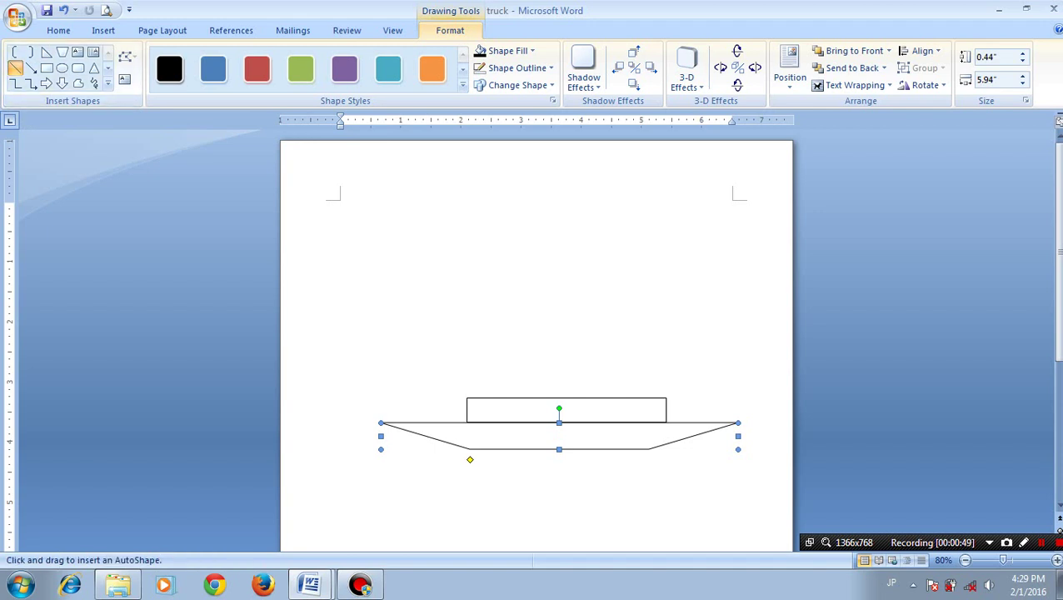
left_click_drag(568, 395, 566, 246)
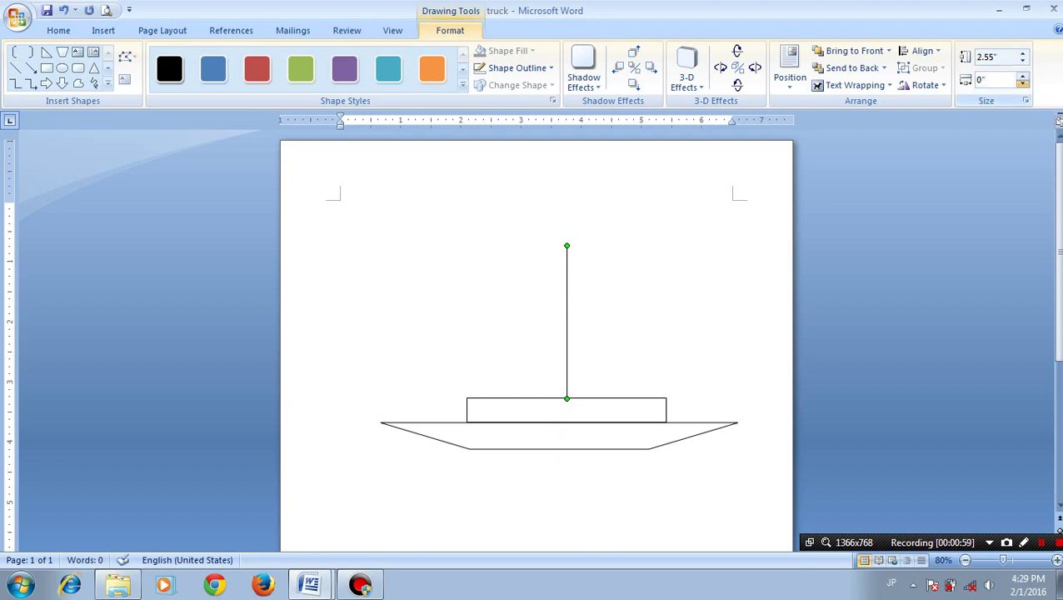
left_click(1022, 84)
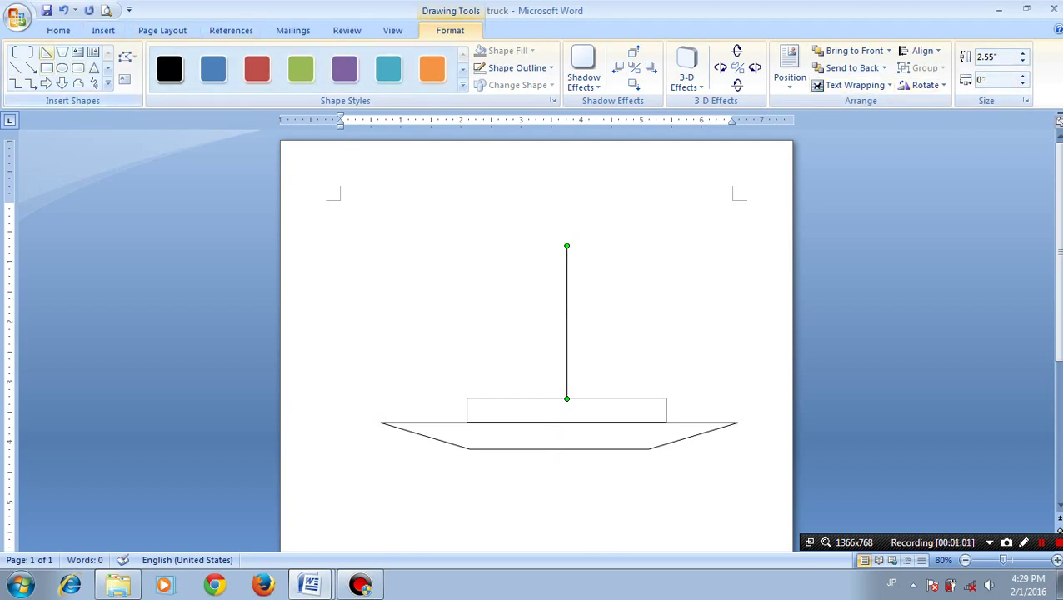
Draw a tall right-triangle sail to the right of the mast
left_click(46, 52)
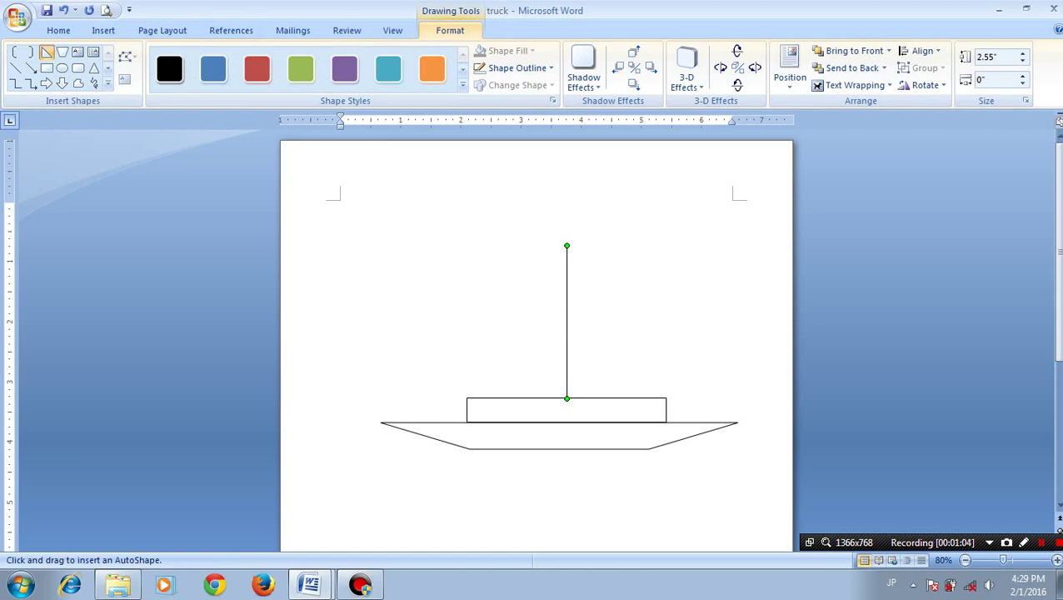
left_click_drag(567, 218, 638, 379)
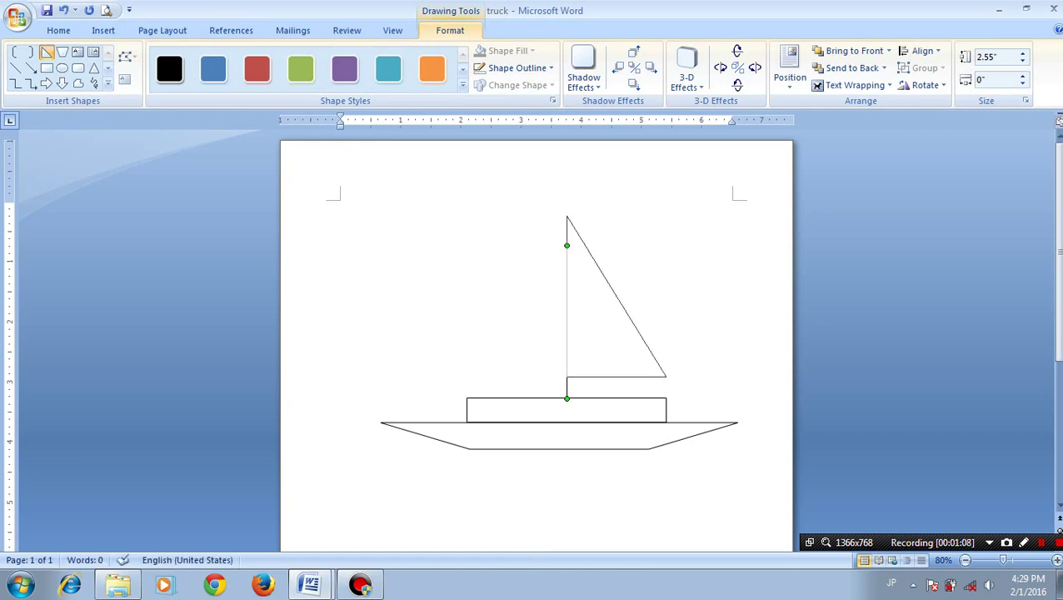
left_click_drag(639, 379, 690, 390)
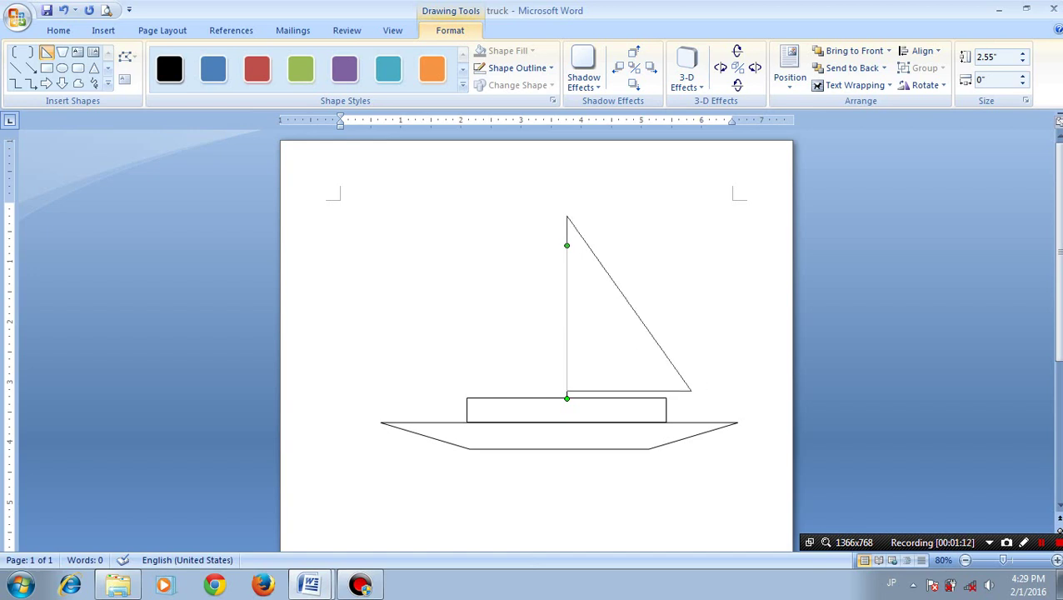
left_click_drag(691, 390, 691, 389)
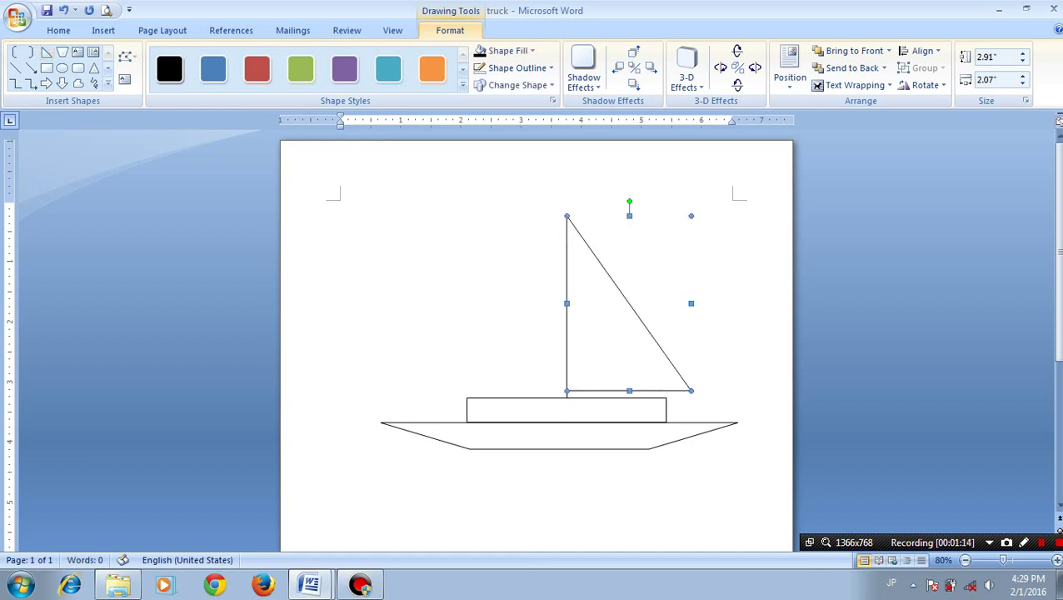
left_click_drag(567, 216, 566, 191)
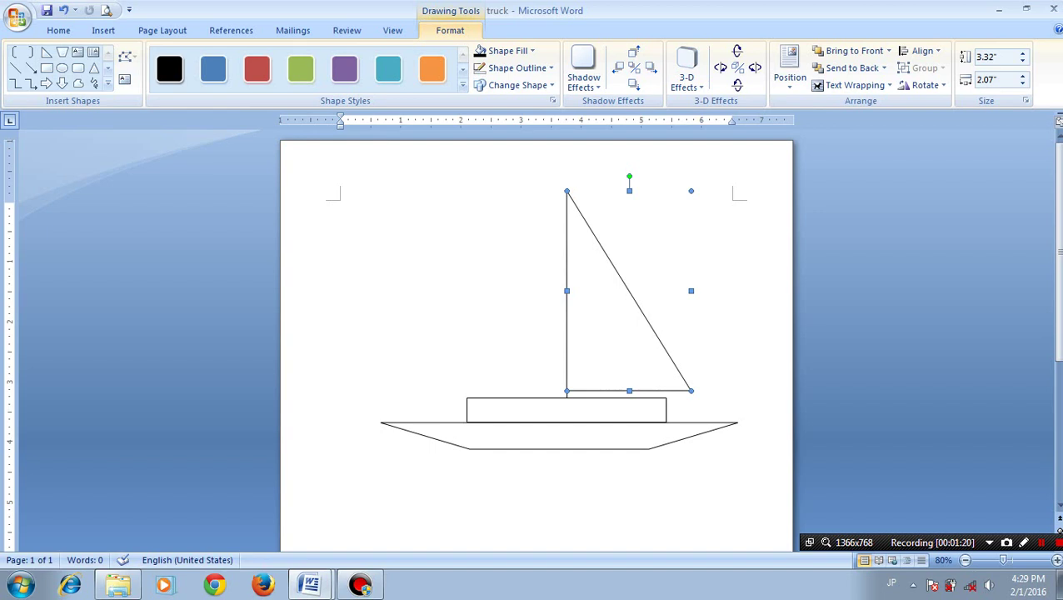
Duplicate the sail, shrink the copy, and flip it to the mast's left
key("ctrl+d")
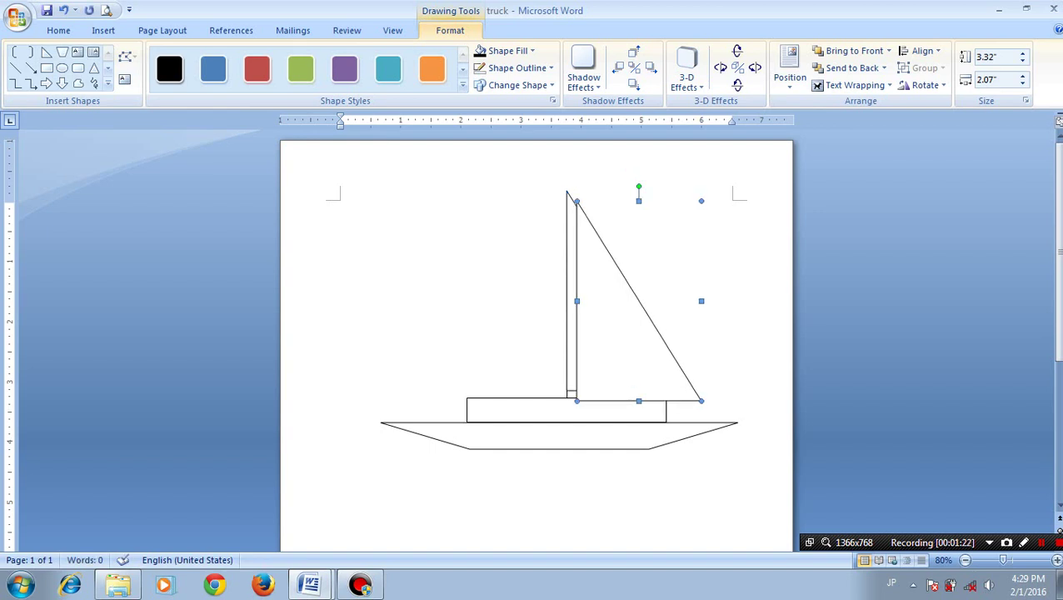
mouse_move(701, 401)
left_mouse_down()
mouse_move(642, 358)
mouse_move(653, 354)
left_mouse_up()
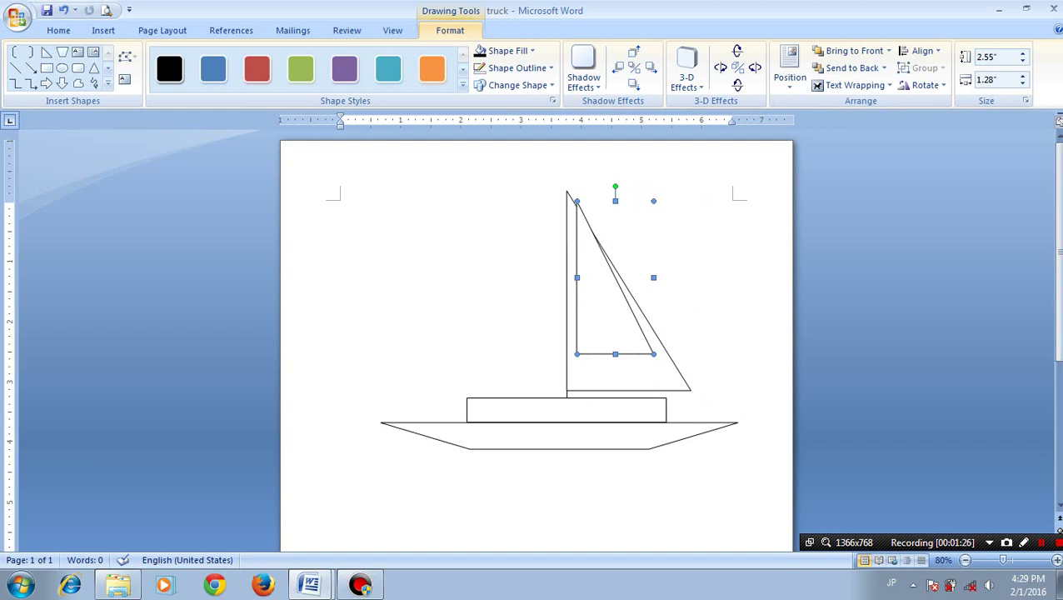
mouse_move(653, 278)
left_mouse_down()
mouse_move(520, 278)
mouse_move(540, 303)
left_mouse_up()
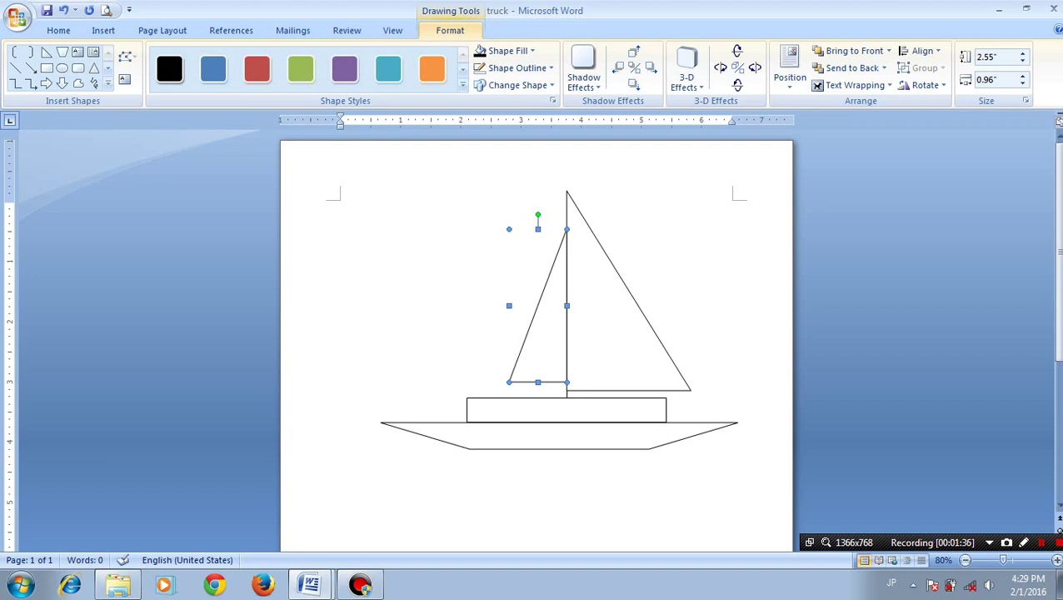
Make the mast line 4½ pt thick
left_click(566, 333)
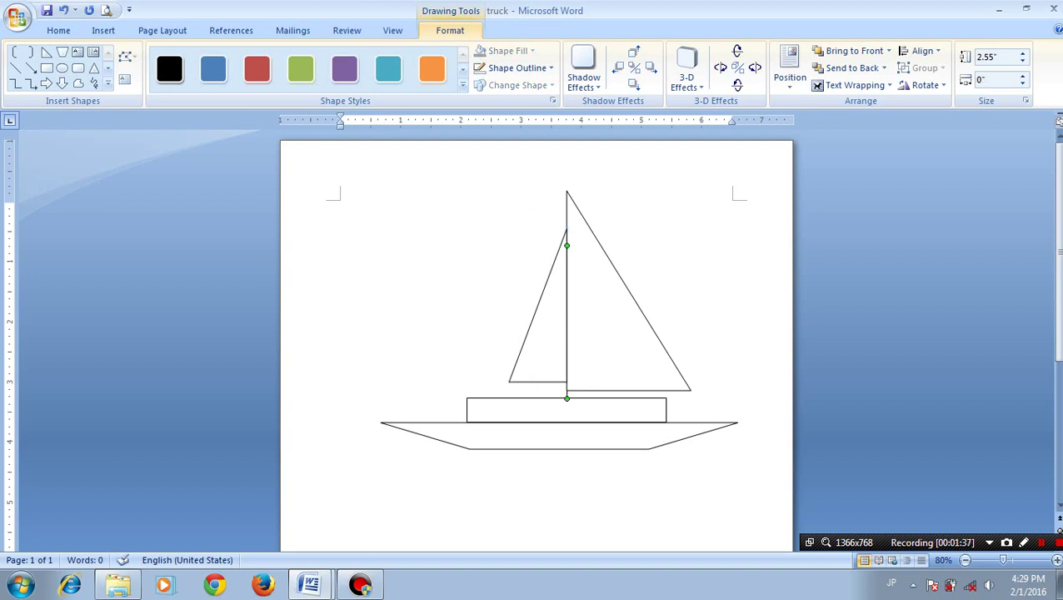
left_click(517, 68)
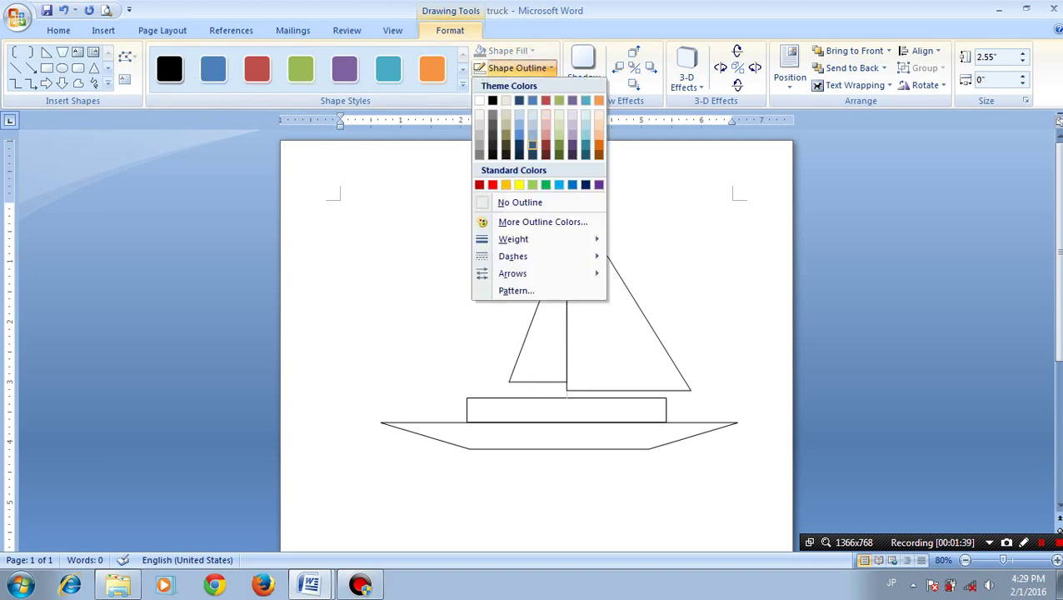
mouse_move(513, 240)
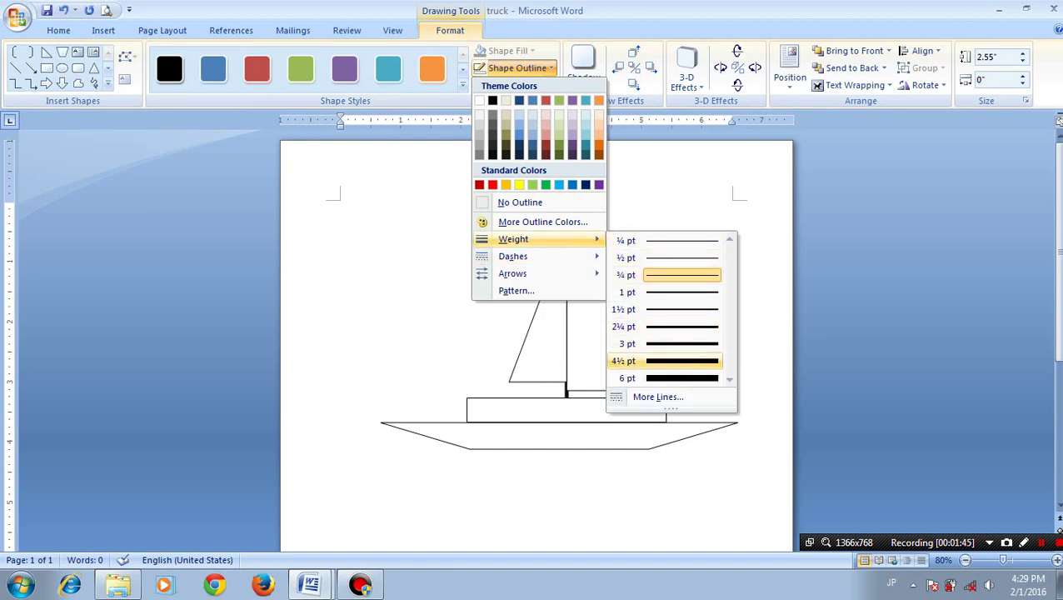
left_click(623, 361)
Fill the left sail beige and the right sail dark blue
left_click(538, 304)
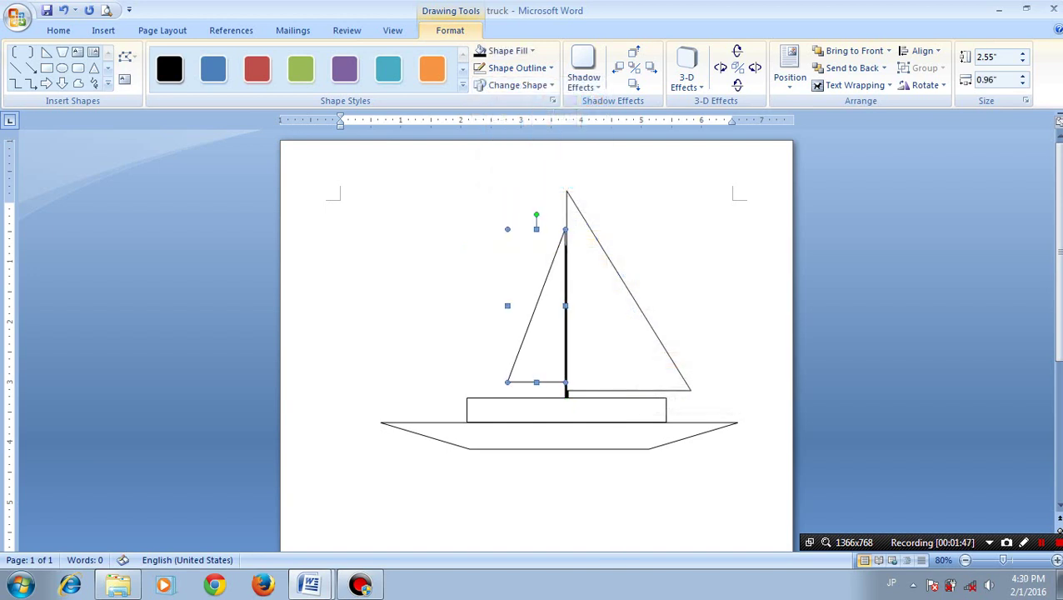
left_click(630, 292)
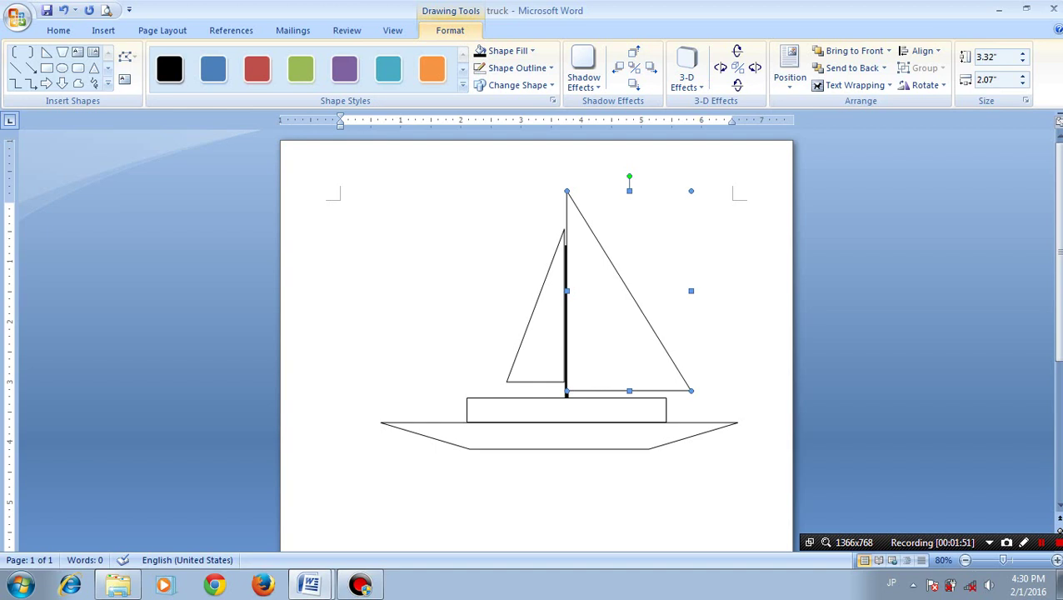
left_click(539, 304)
left_click(509, 51)
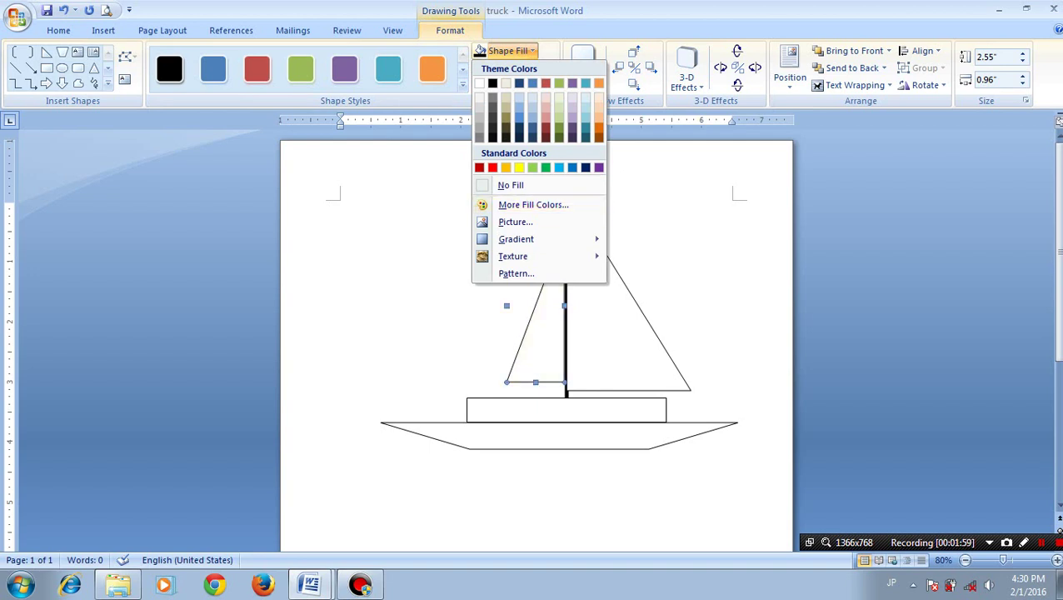
left_click(506, 97)
left_click(587, 250)
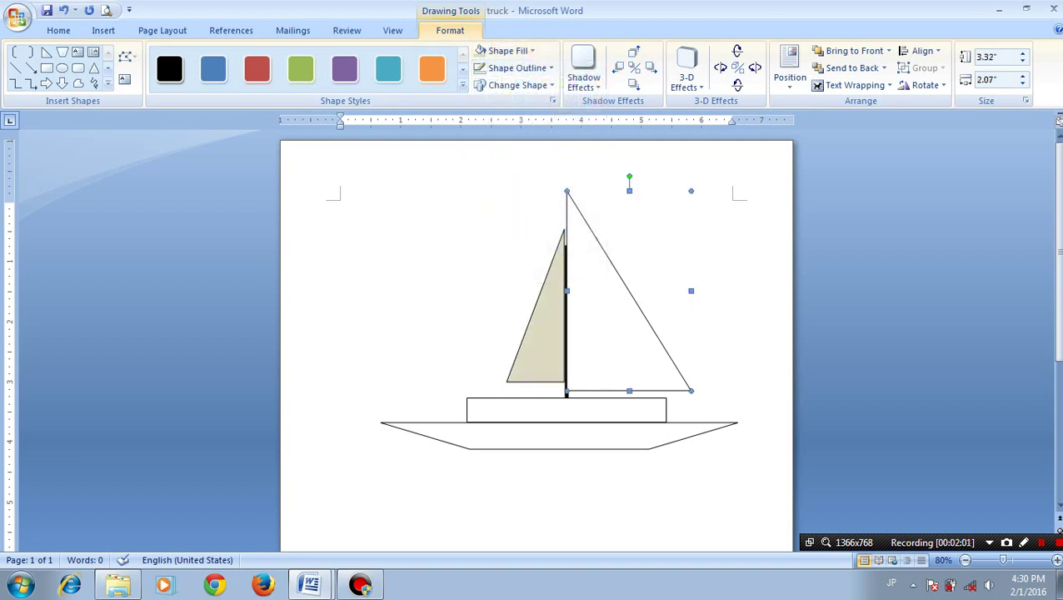
left_click(508, 51)
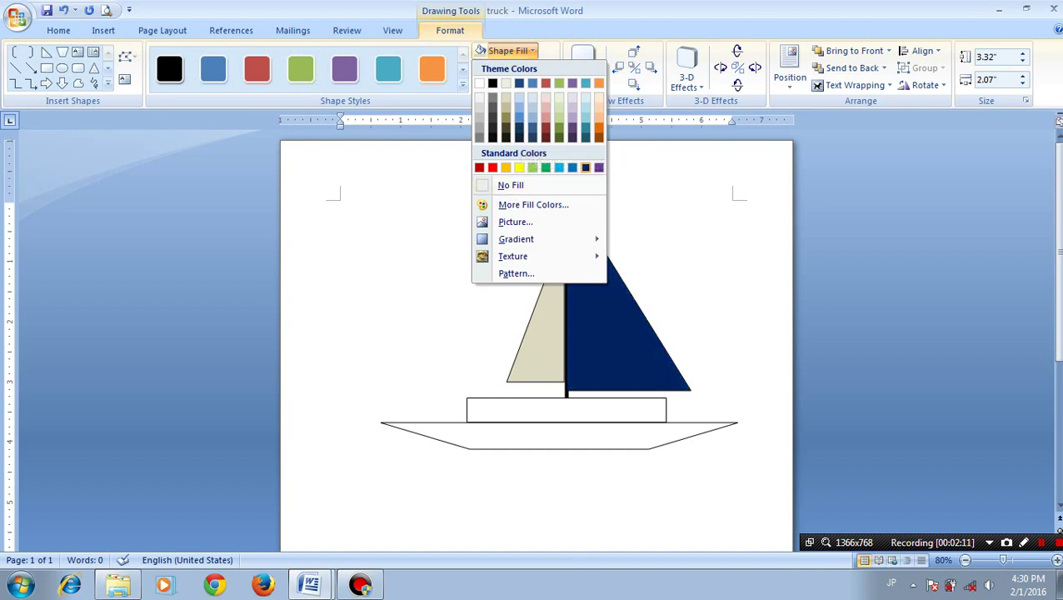
left_click(586, 168)
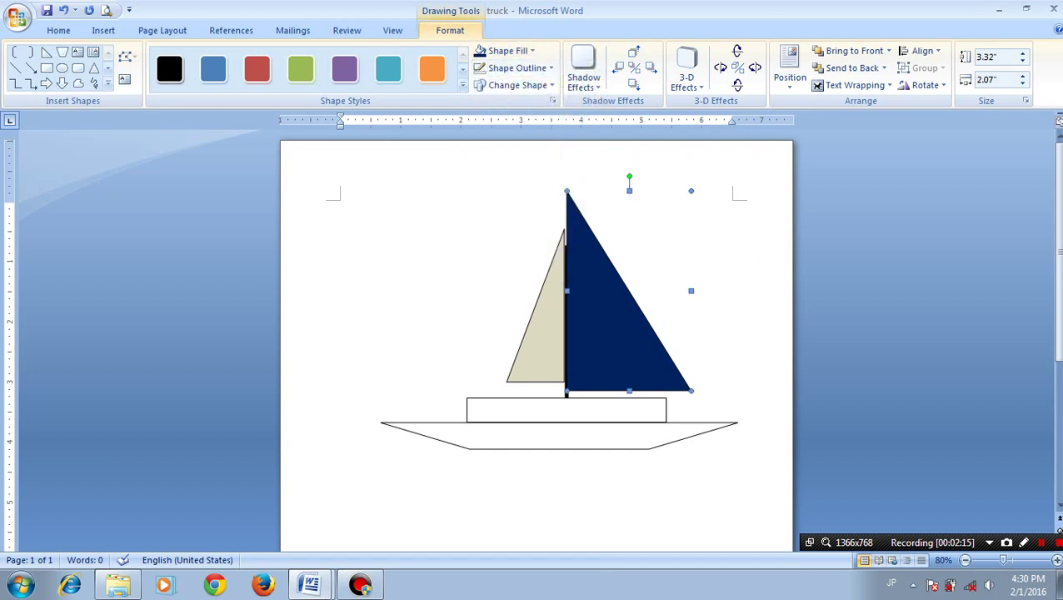
Lengthen the mast upward and fill the cabin grey
left_click(566, 333)
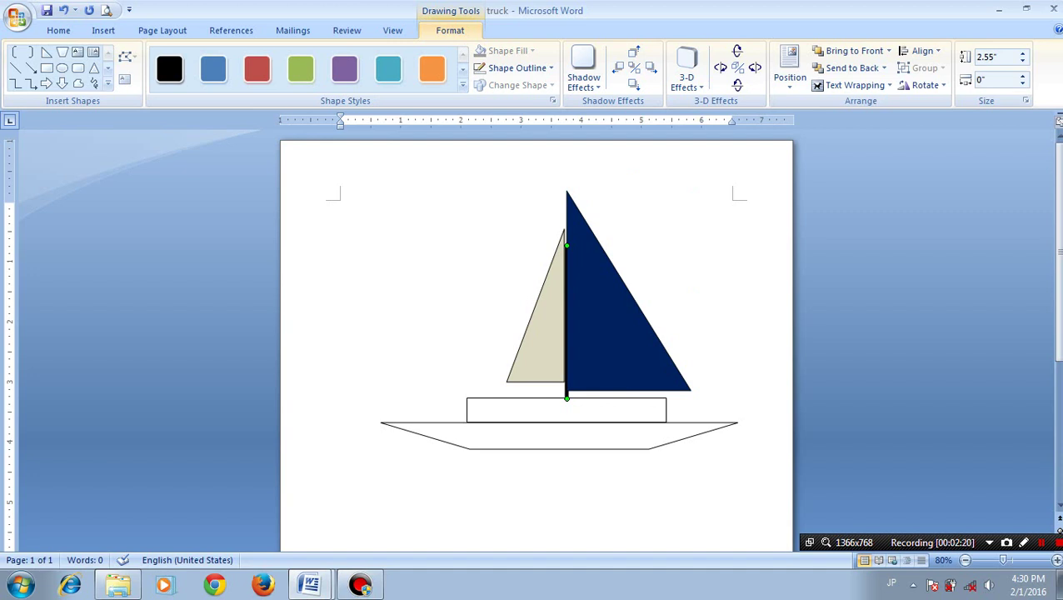
left_click_drag(567, 246, 567, 223)
left_click(567, 410)
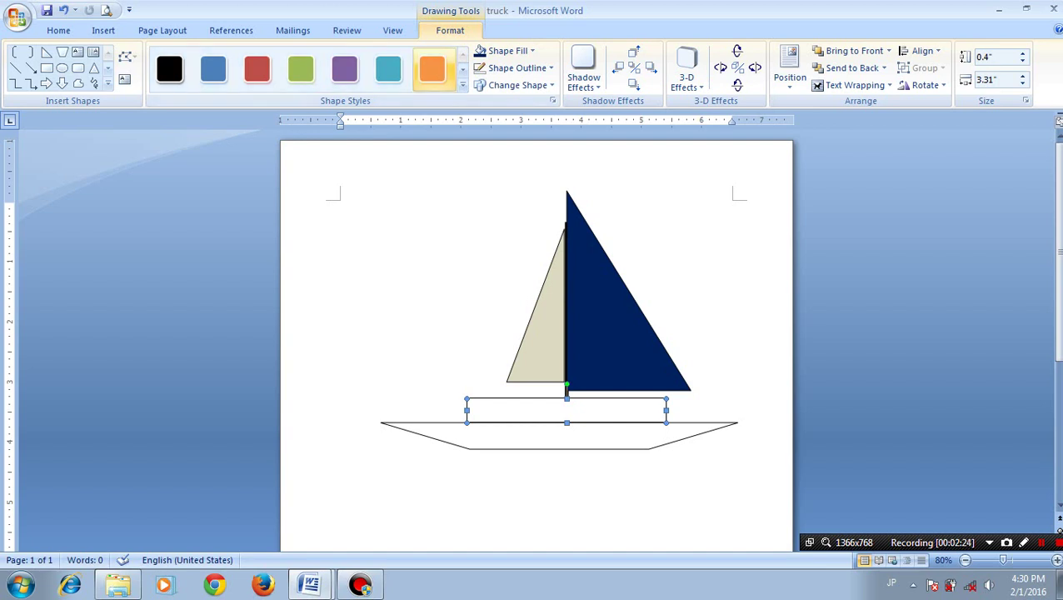
left_click(531, 51)
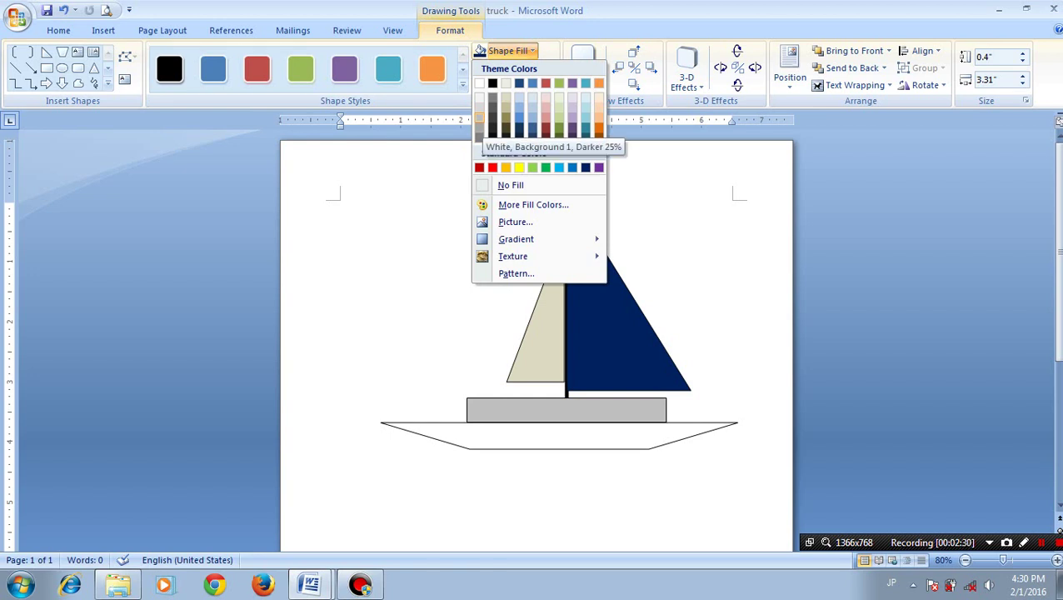
left_click(479, 118)
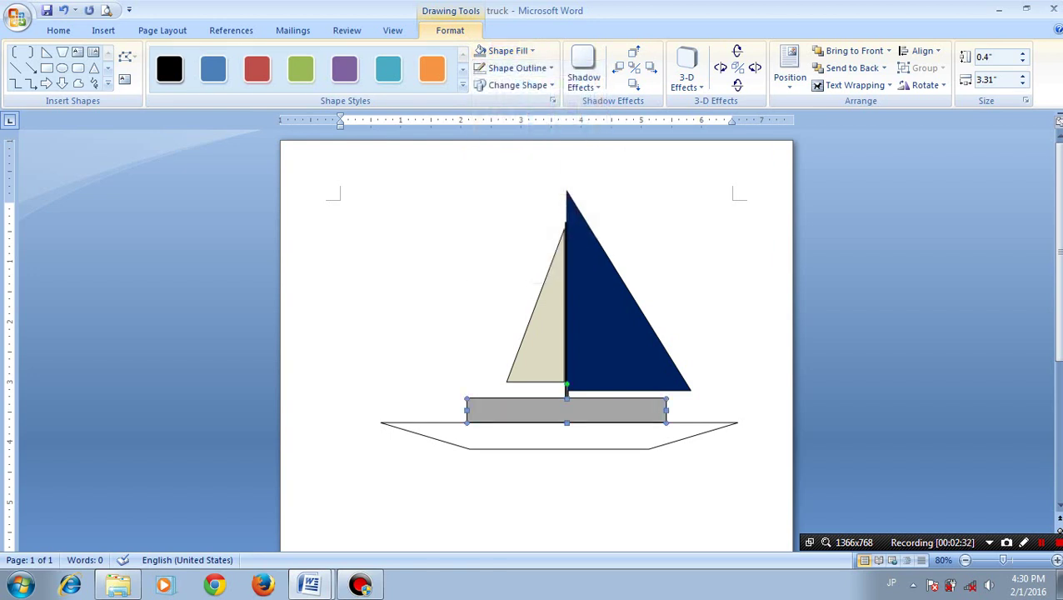
left_click(558, 437)
Fill the hull with Orange, Accent 6, Darker 25%, then expand the shapes gallery
left_click(507, 51)
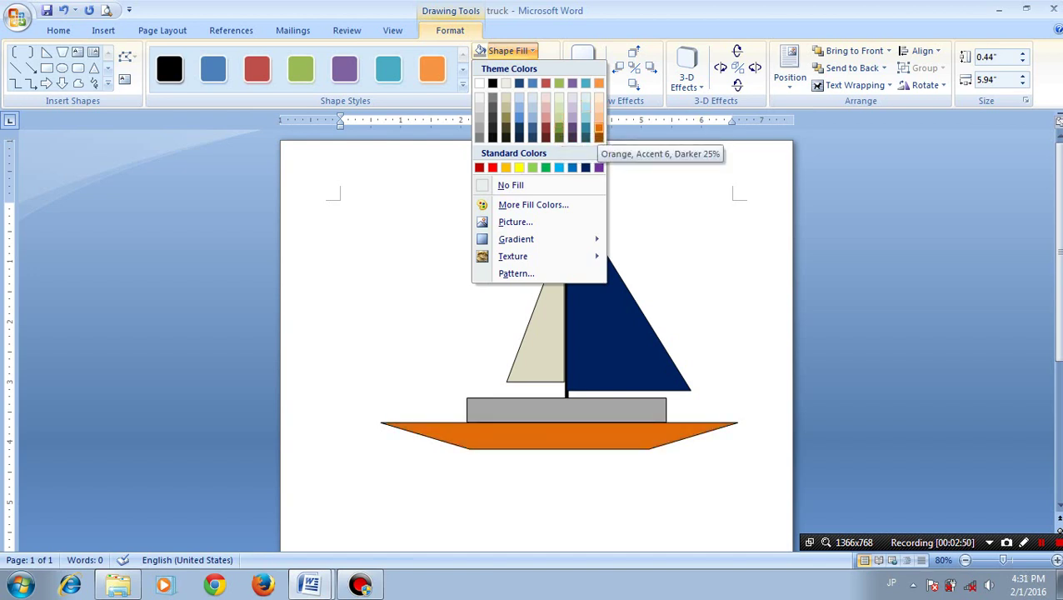
left_click(599, 137)
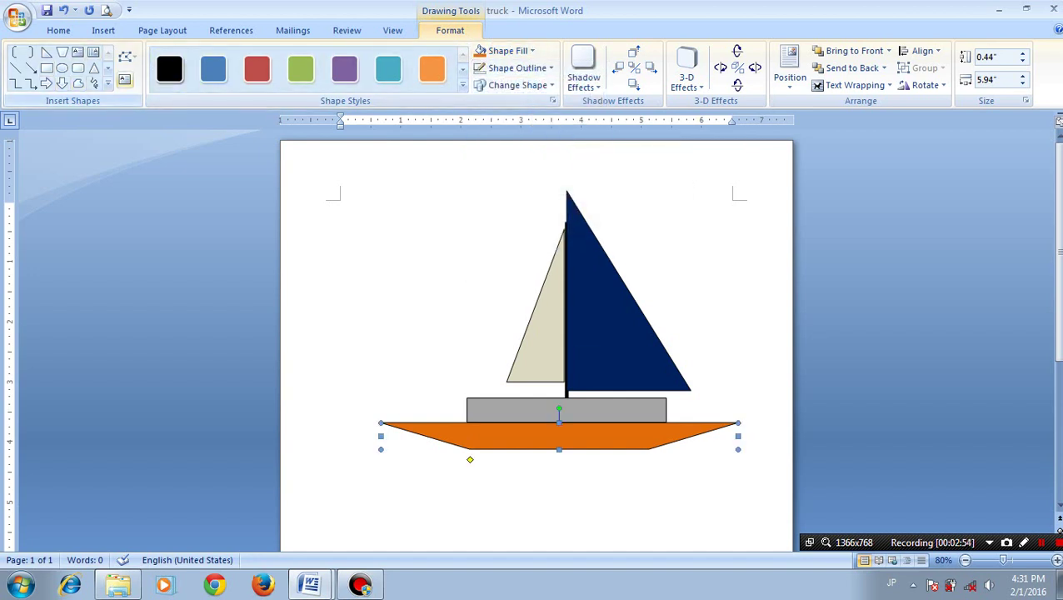
left_click(108, 83)
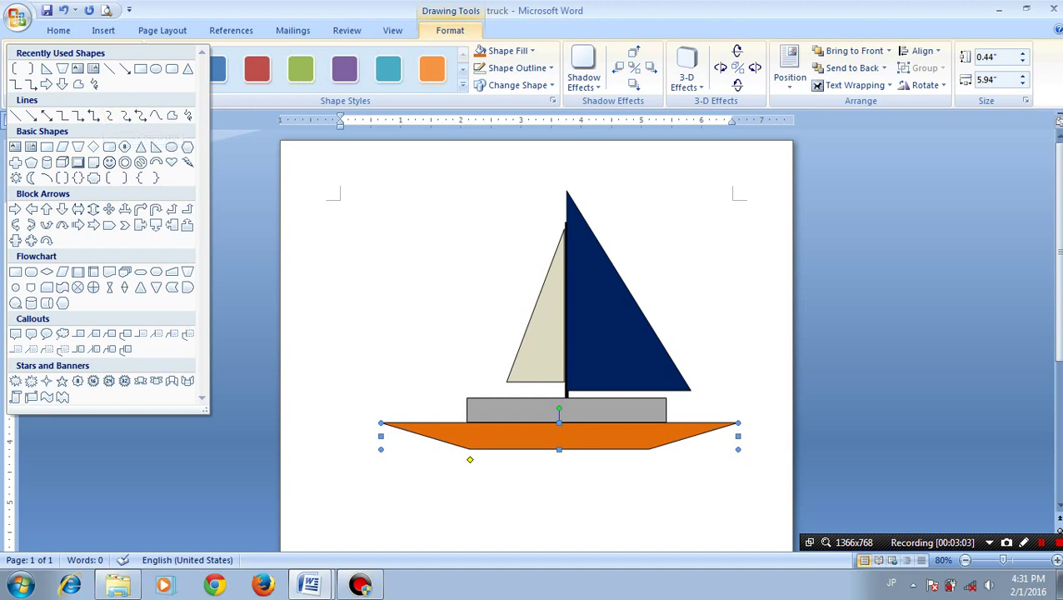
Trace a Curve-tool wave from left of the hull to beyond its right tip
left_click(155, 116)
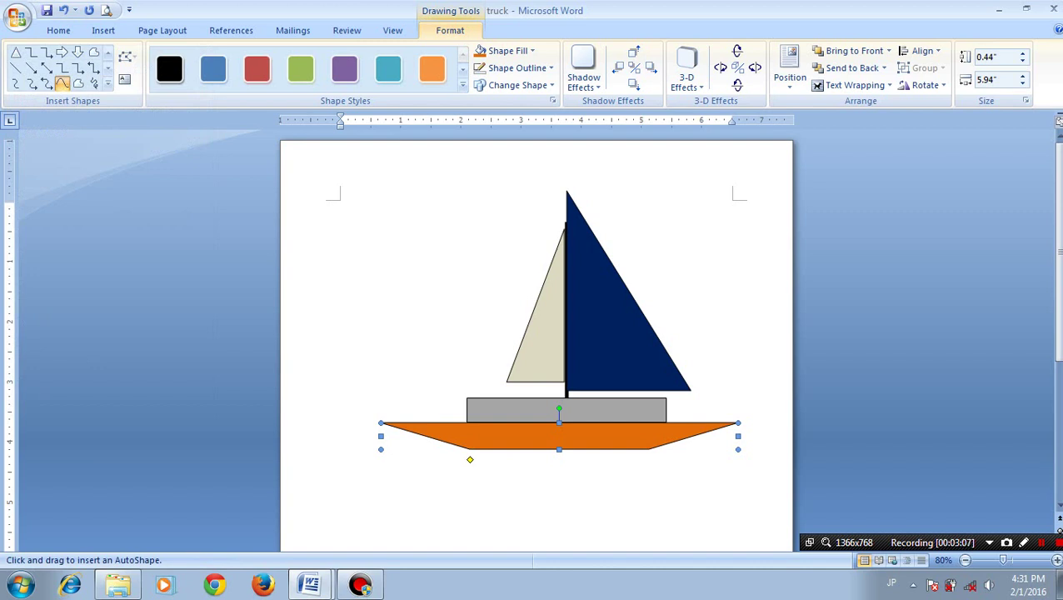
left_click(315, 462)
left_click(340, 446)
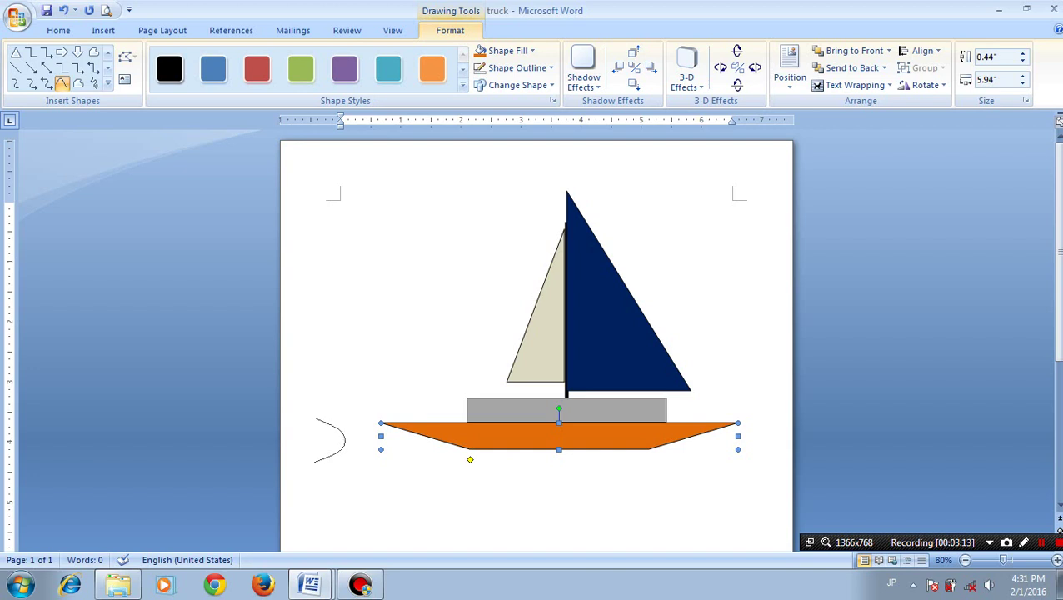
left_click(316, 416)
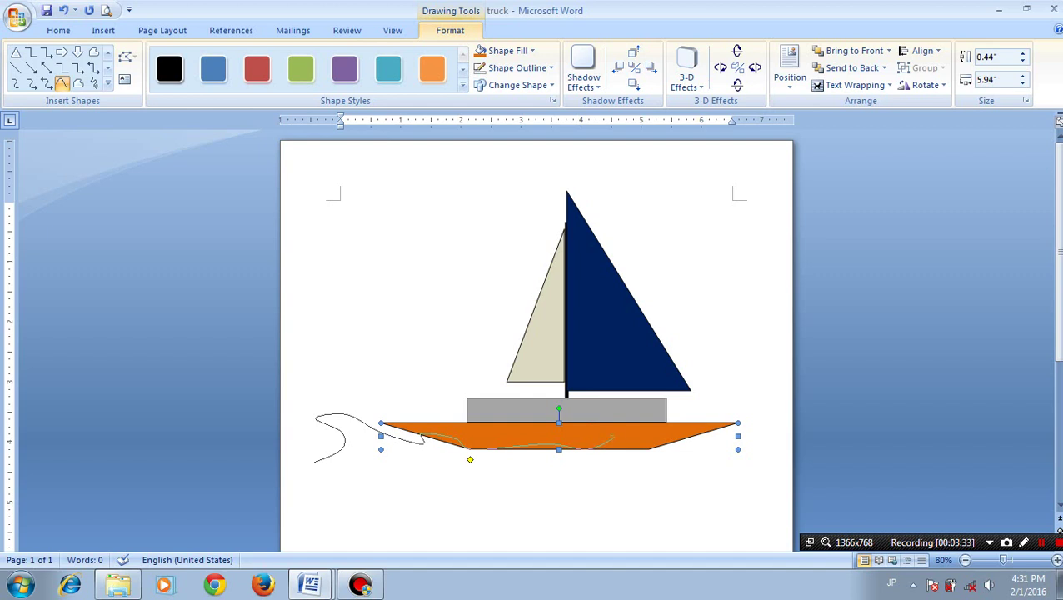
left_click(614, 434)
left_click(708, 432)
left_click(738, 449)
double_click(787, 443)
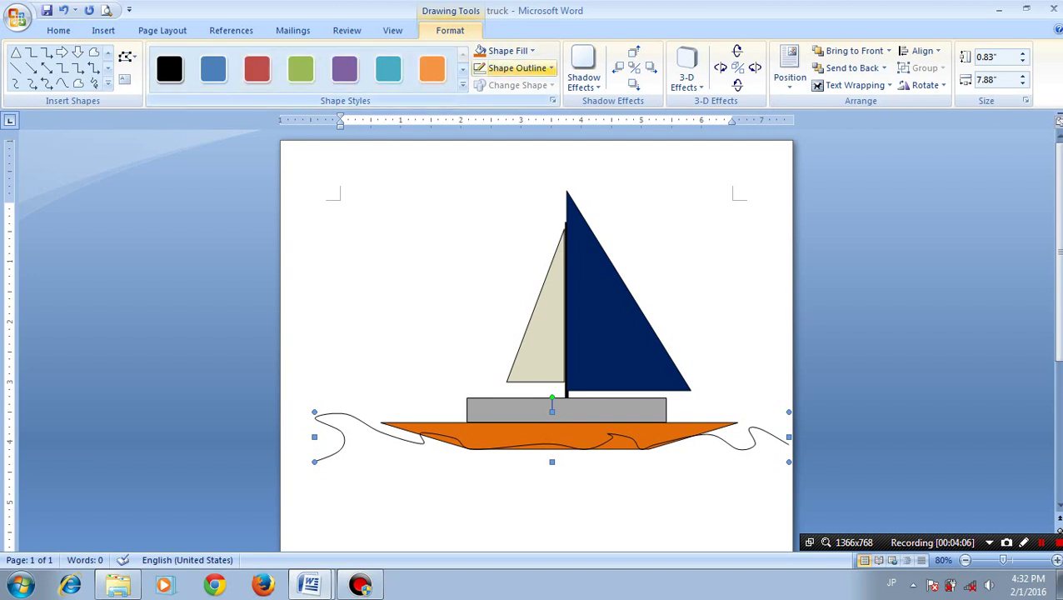
Give the wave a blue 4½ pt outline and a light blue fill
left_click(516, 67)
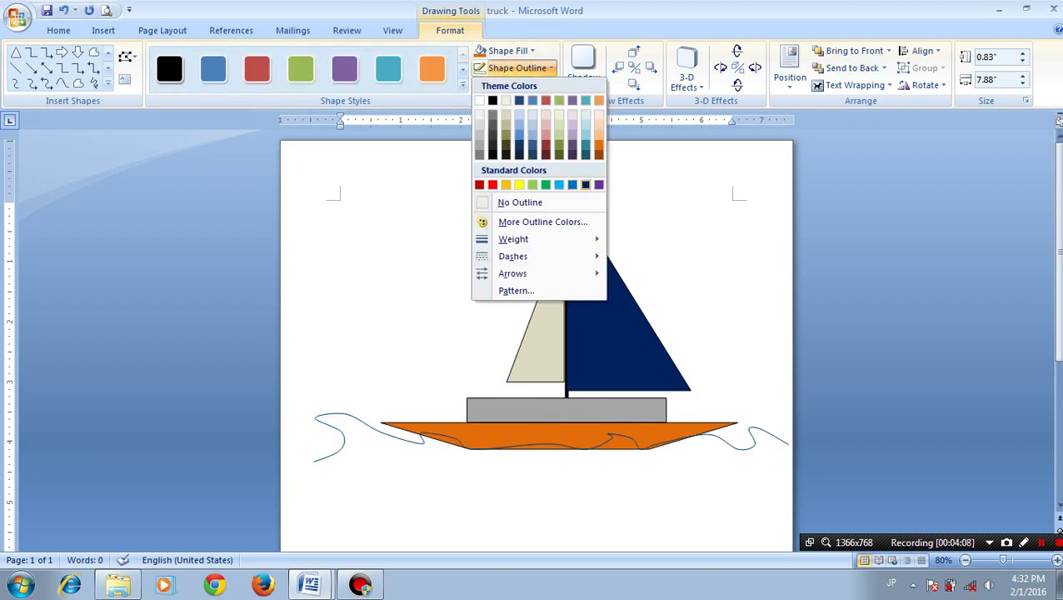
mouse_move(513, 273)
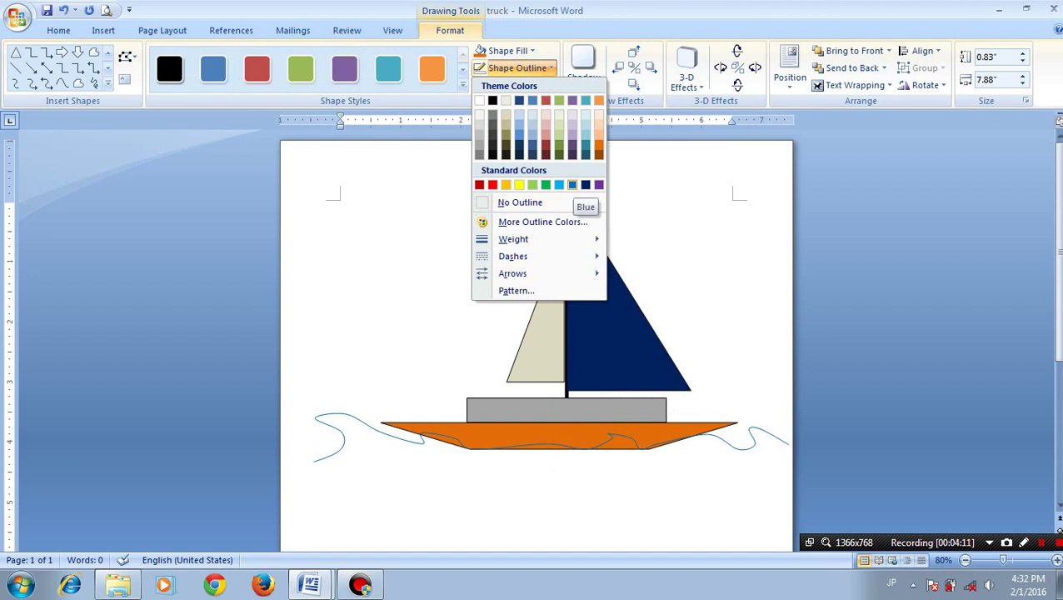
left_click(573, 184)
left_click(550, 67)
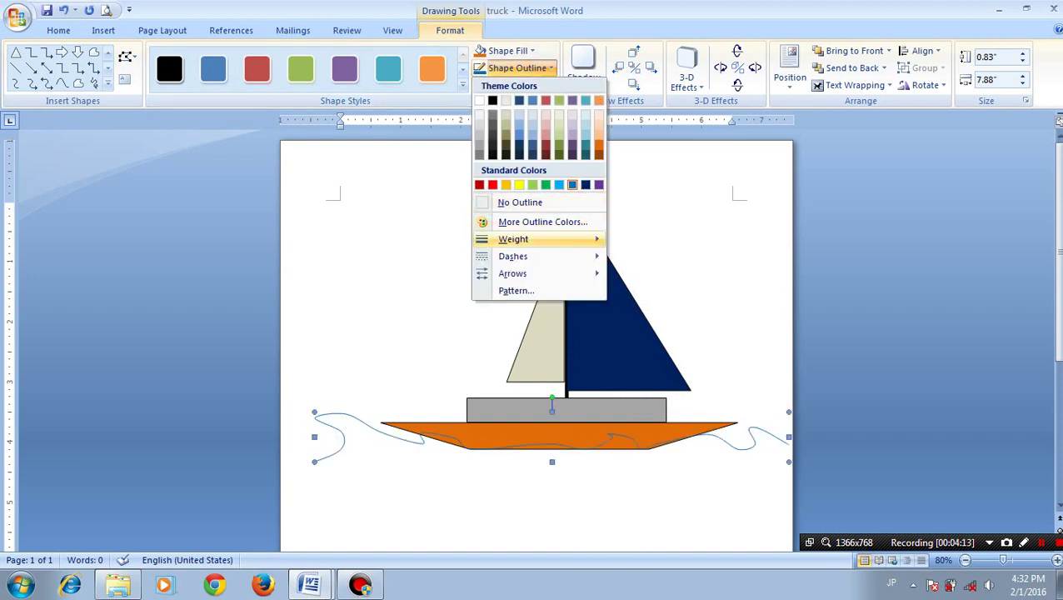
mouse_move(541, 239)
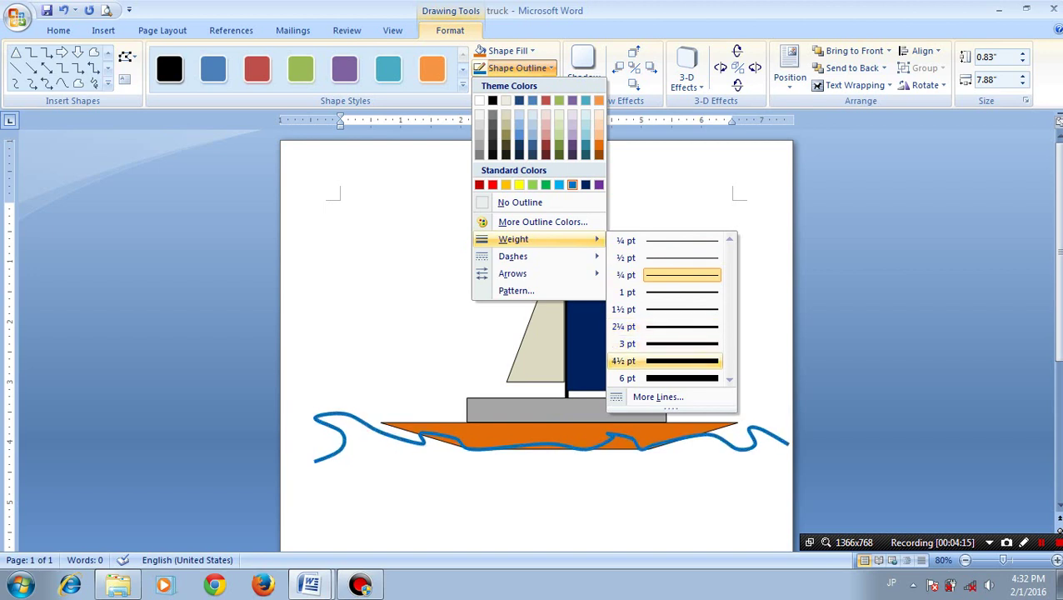
left_click(633, 360)
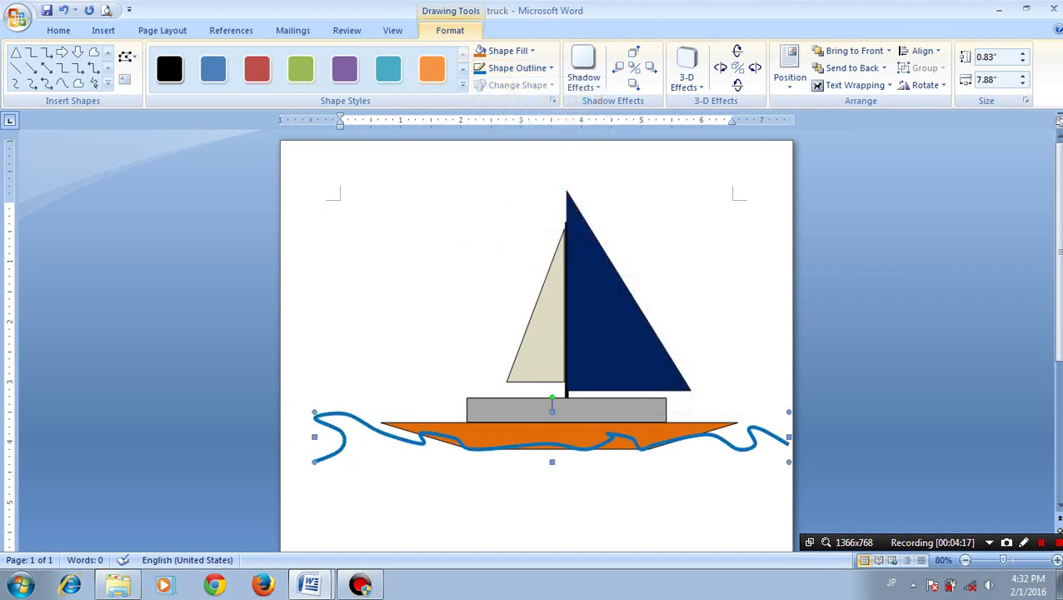
left_click(504, 51)
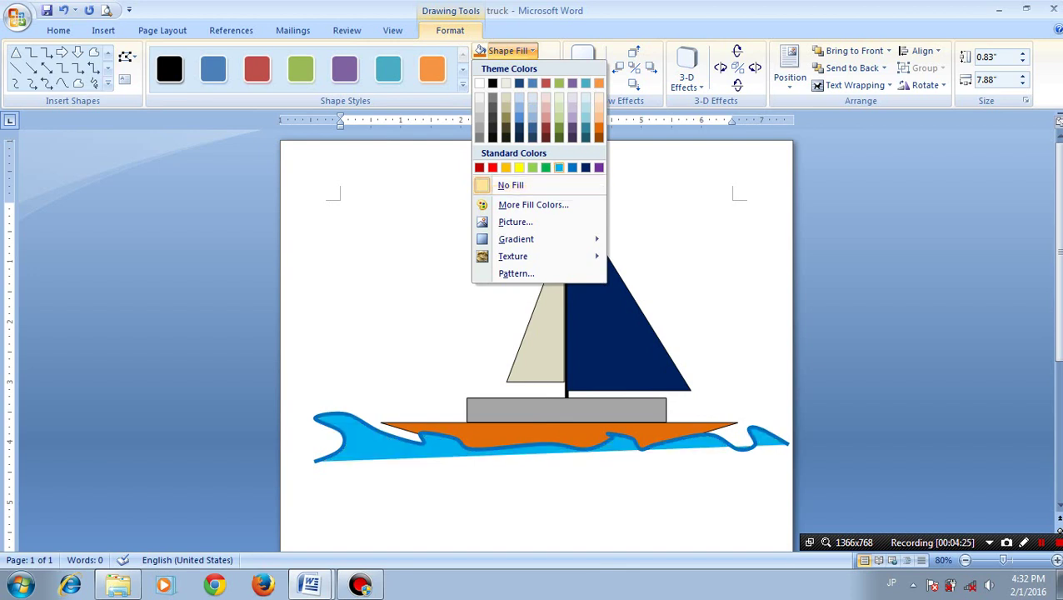
left_click(559, 167)
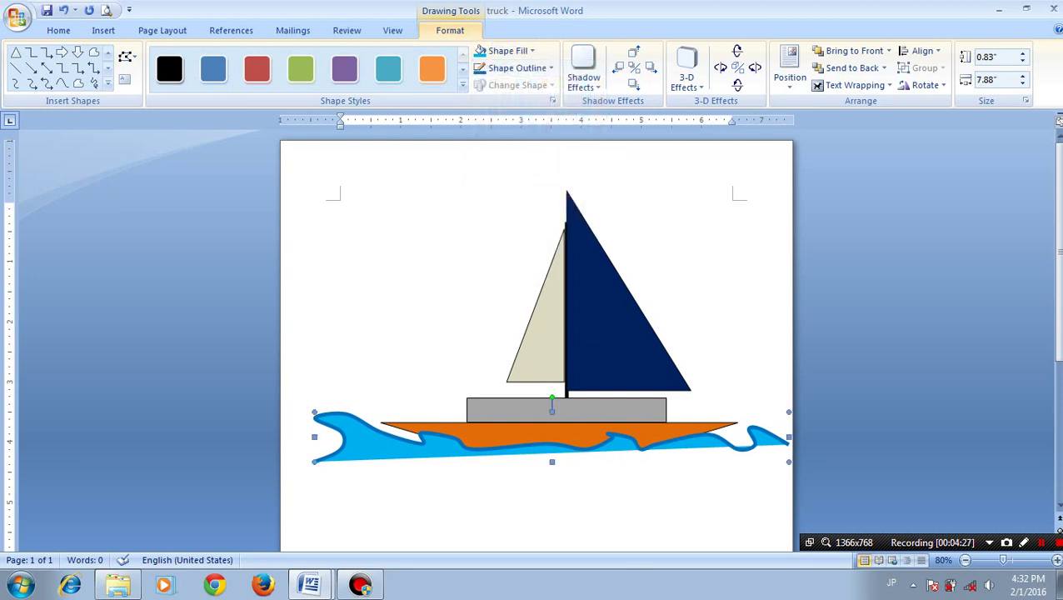
left_click(340, 204)
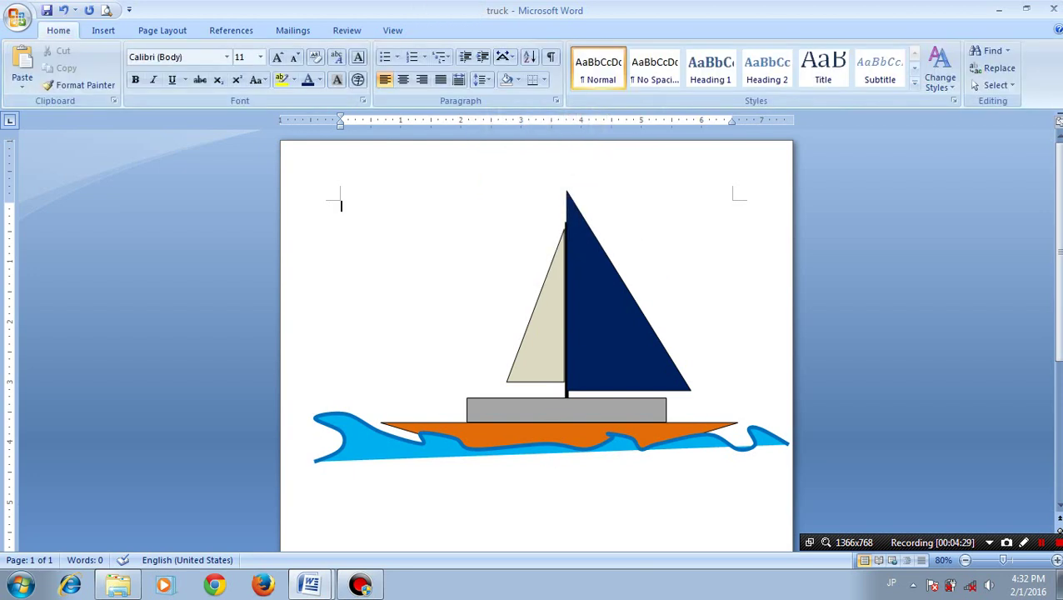
Draw a page-wide 1.18" by 8.88" rectangle below the boat and nudge it toward the wave
left_click(103, 30)
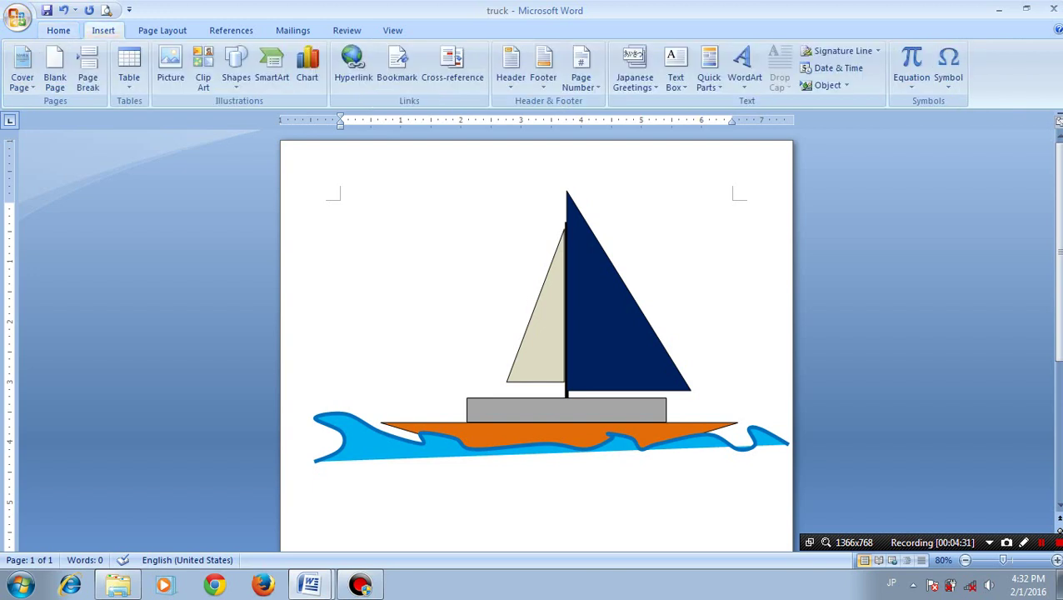
left_click(236, 71)
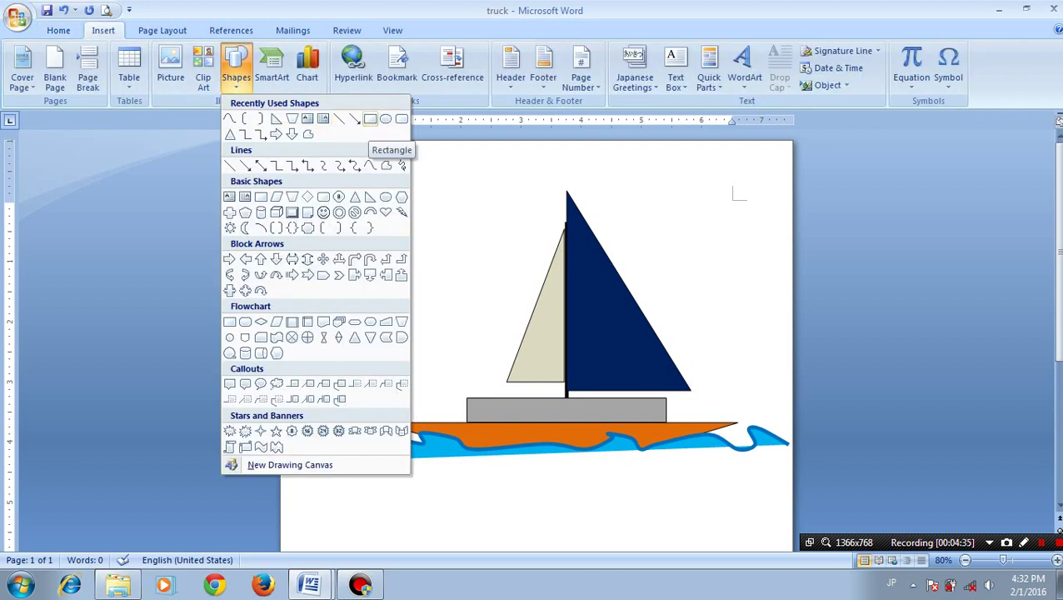
left_click(370, 119)
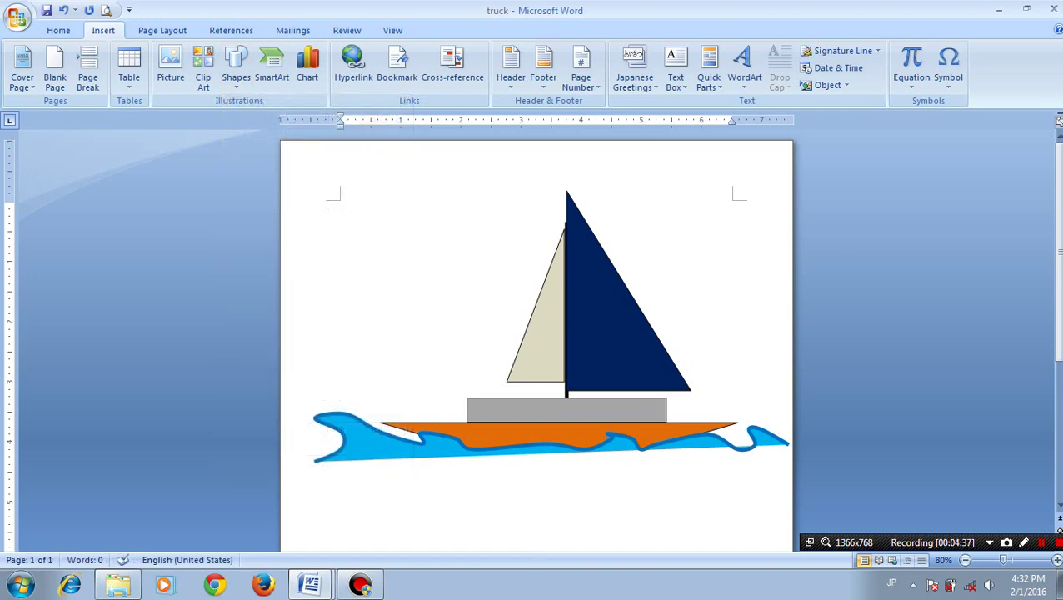
mouse_move(282, 463)
left_mouse_down()
mouse_move(432, 505)
mouse_move(792, 531)
left_mouse_up()
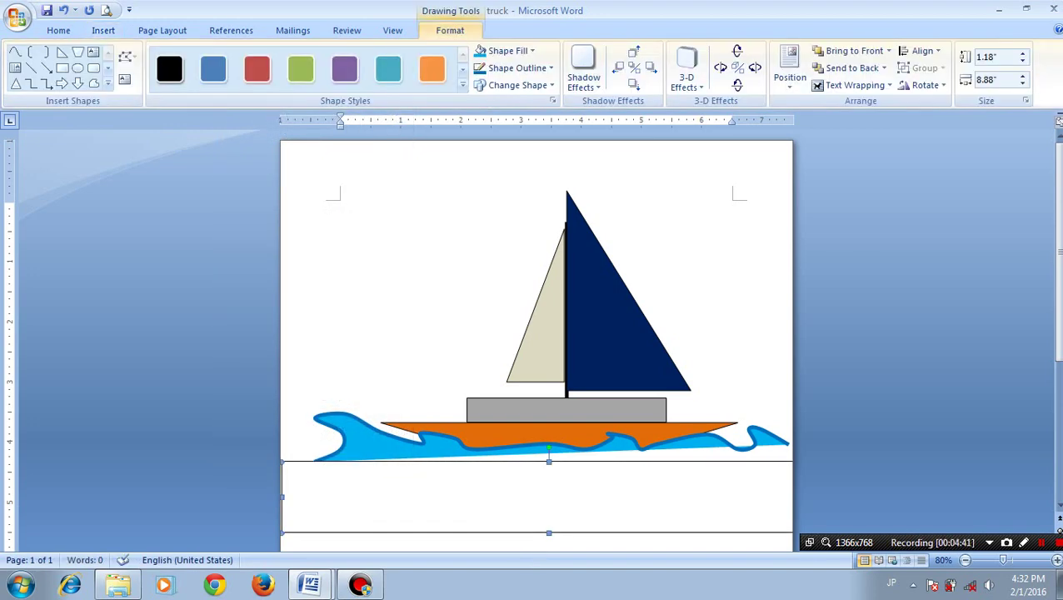
key("Up")
key("Left")
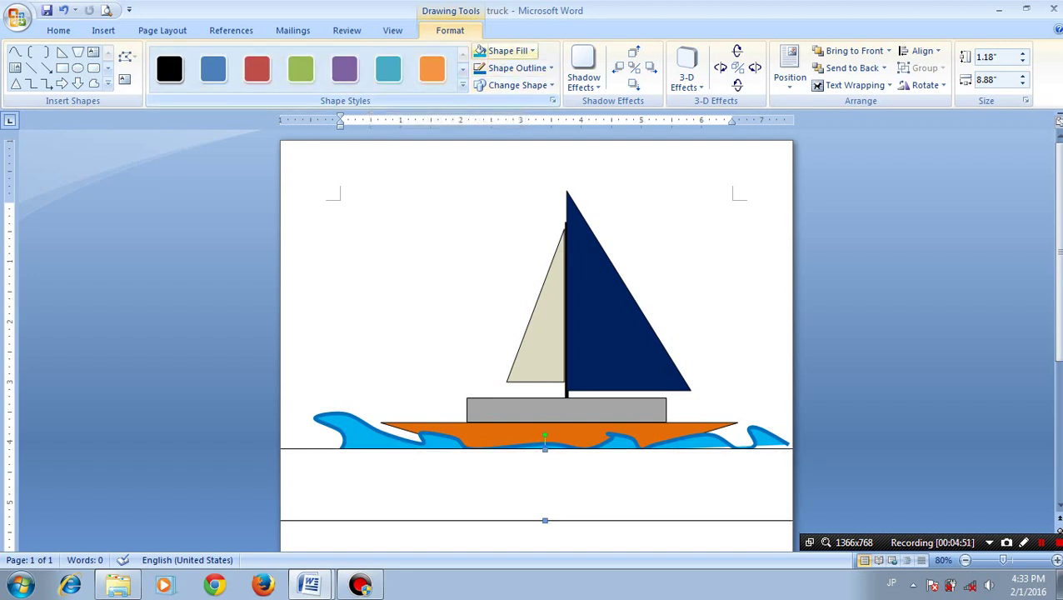
Fill the rectangle light blue and remove its outline
left_click(481, 51)
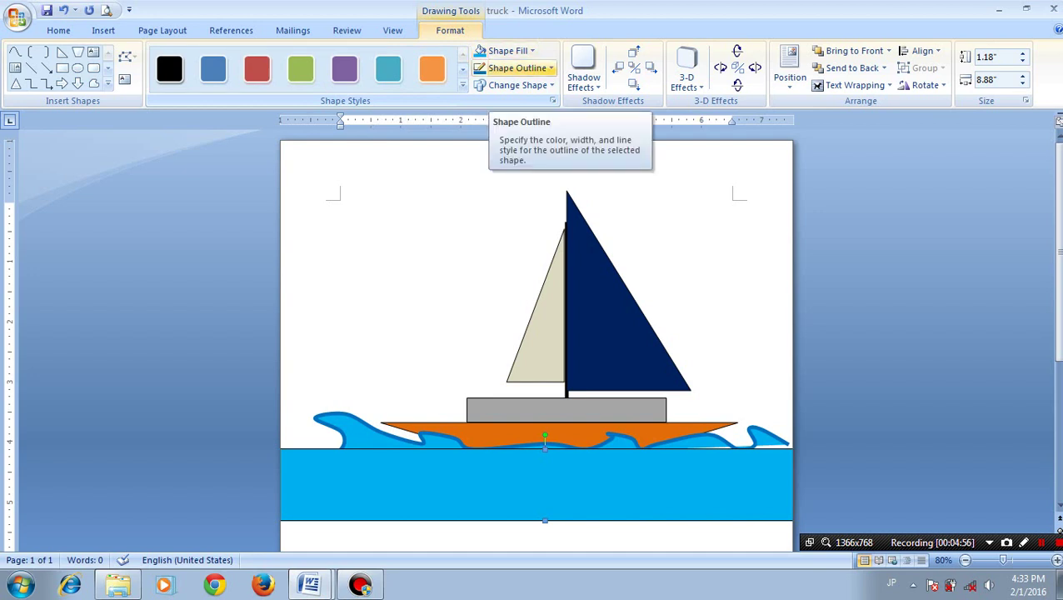
left_click(550, 69)
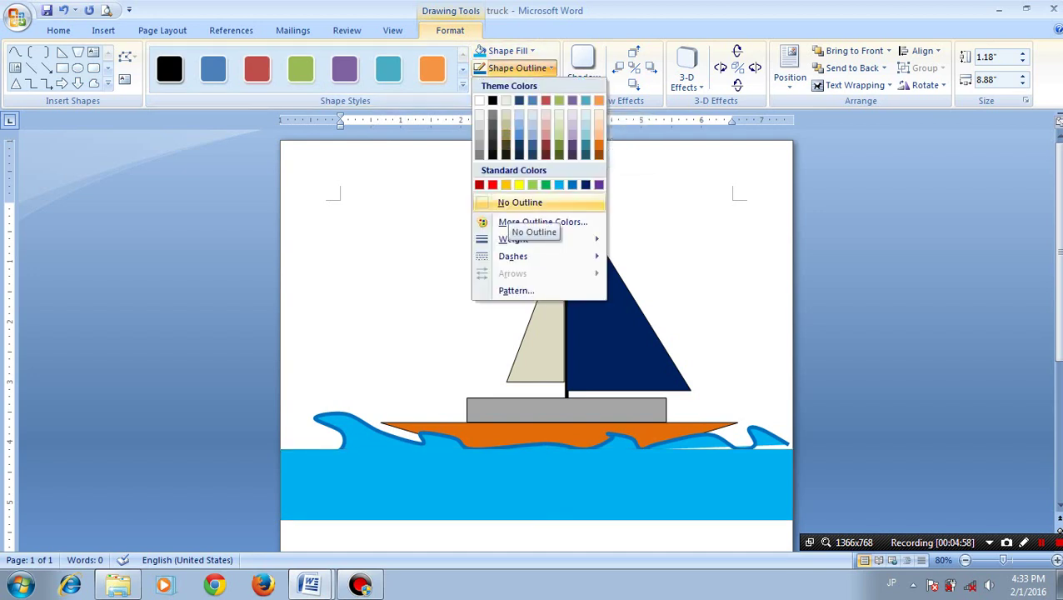
left_click(507, 205)
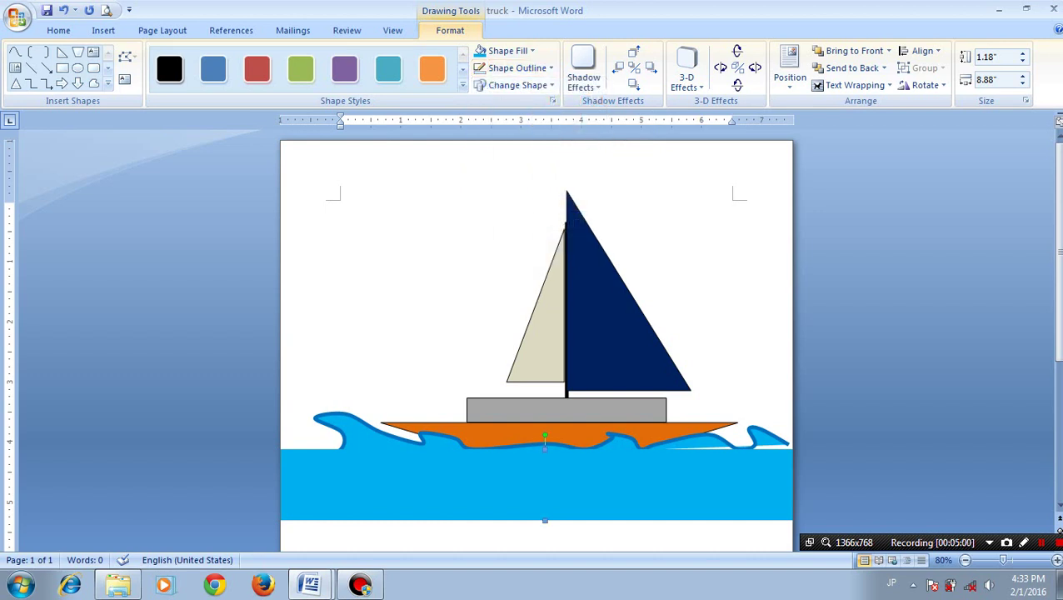
Bring the wave curve in front of the sea and nudge it slightly lower
left_click(329, 421)
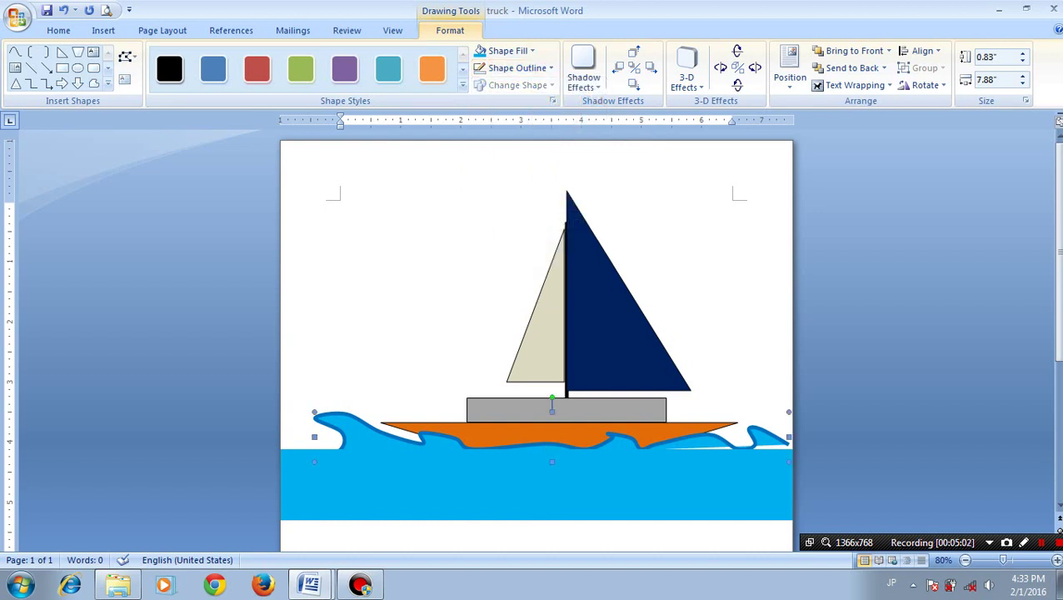
key("Delete")
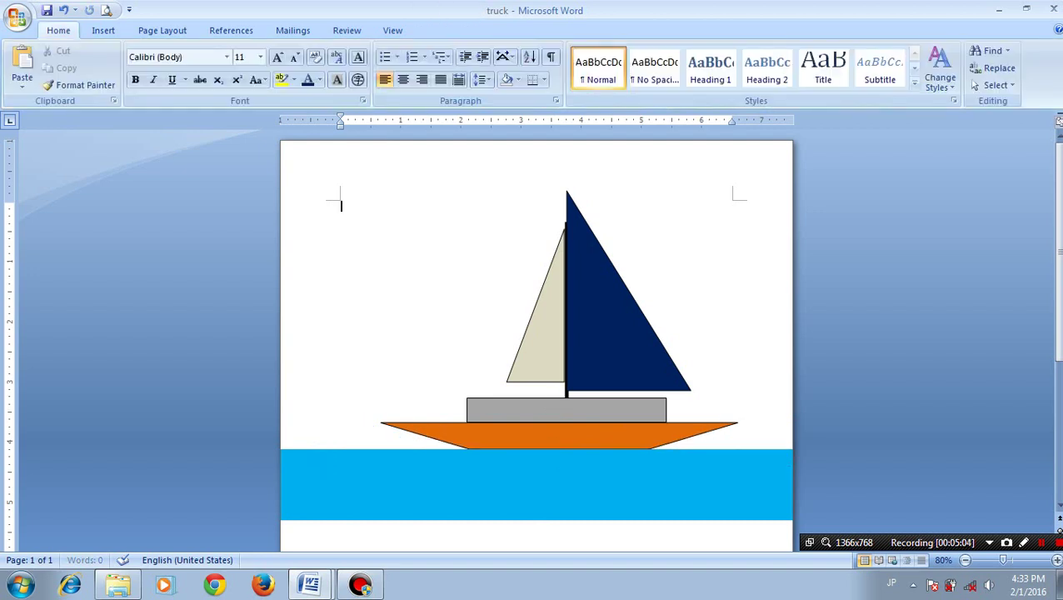
key("ctrl+z")
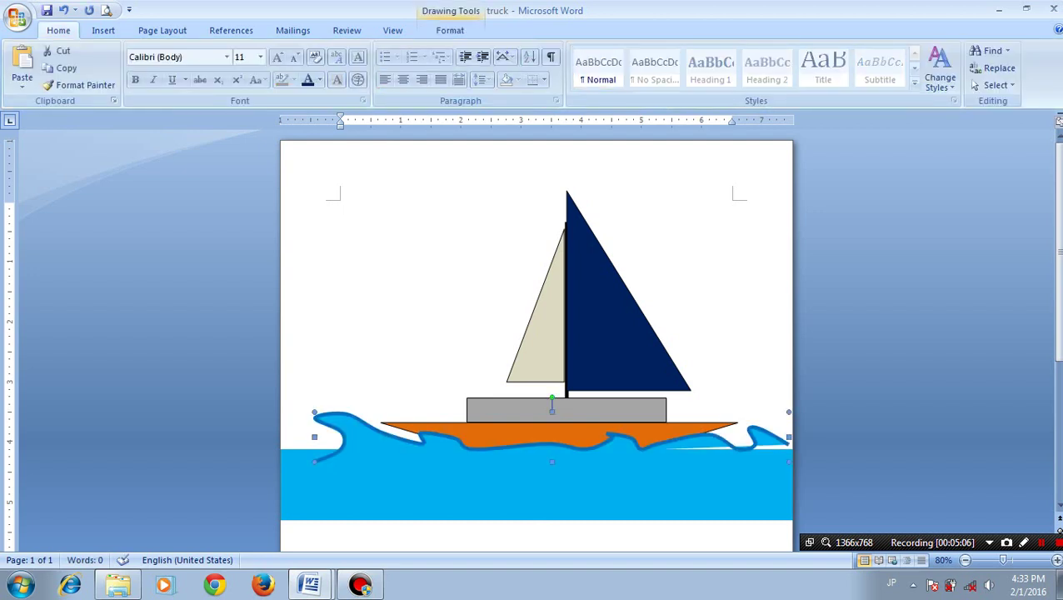
key("Down")
key("Down")
key("Down")
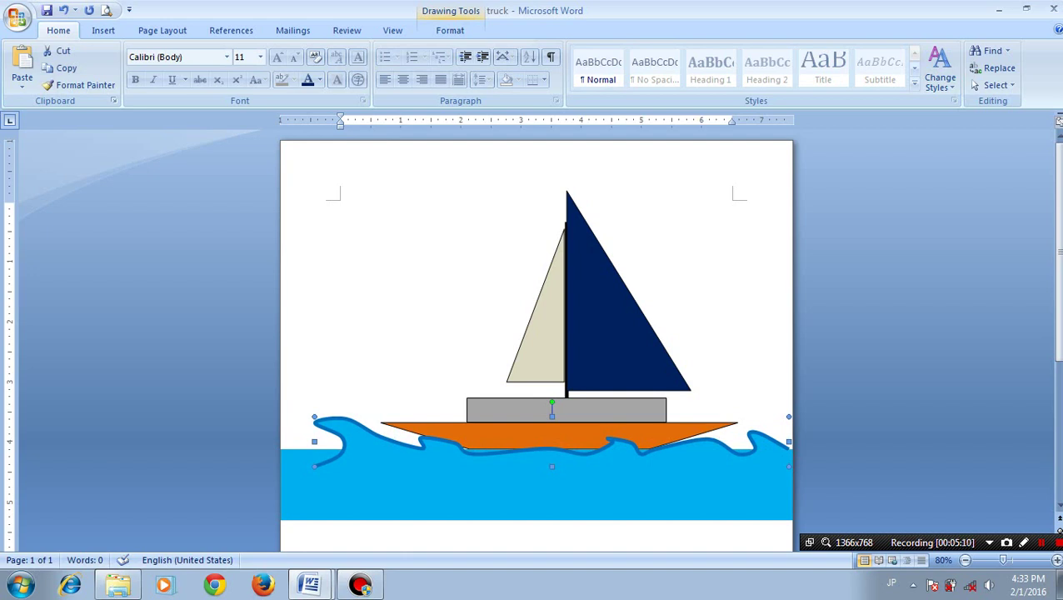
key("Escape")
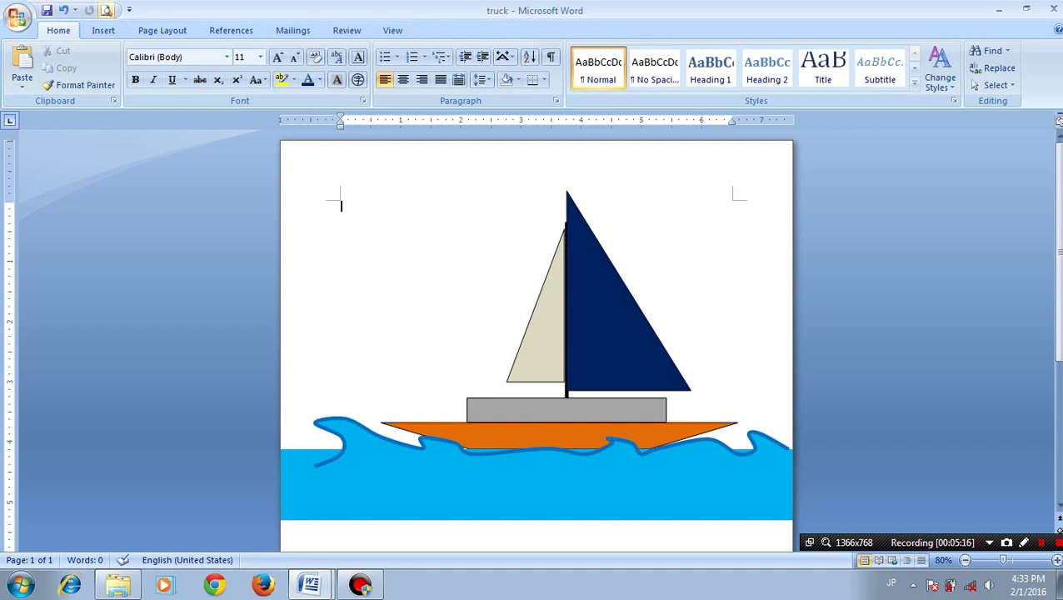
left_click(107, 10)
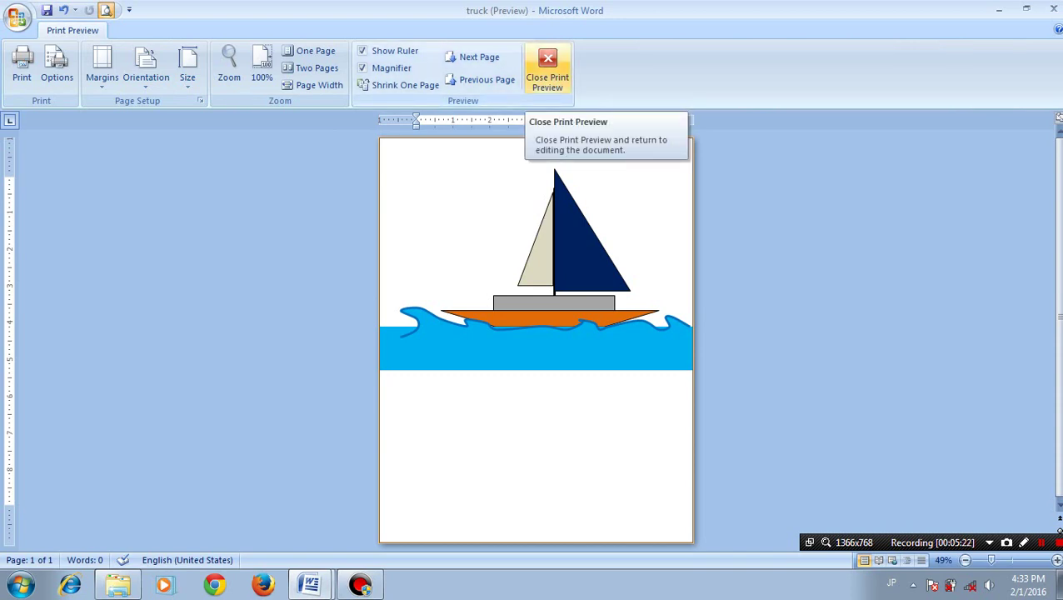
left_click(547, 67)
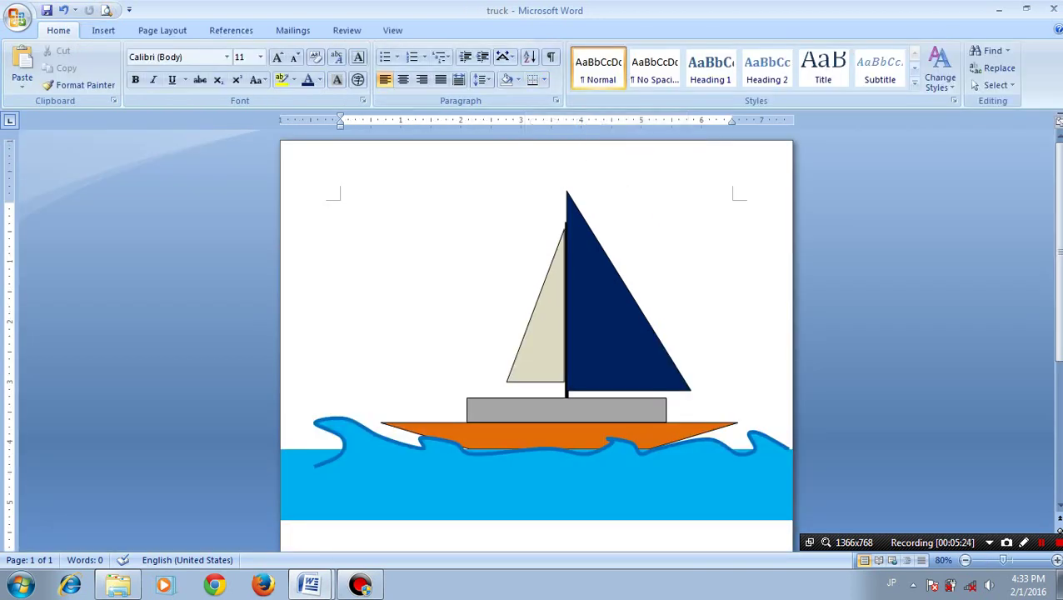